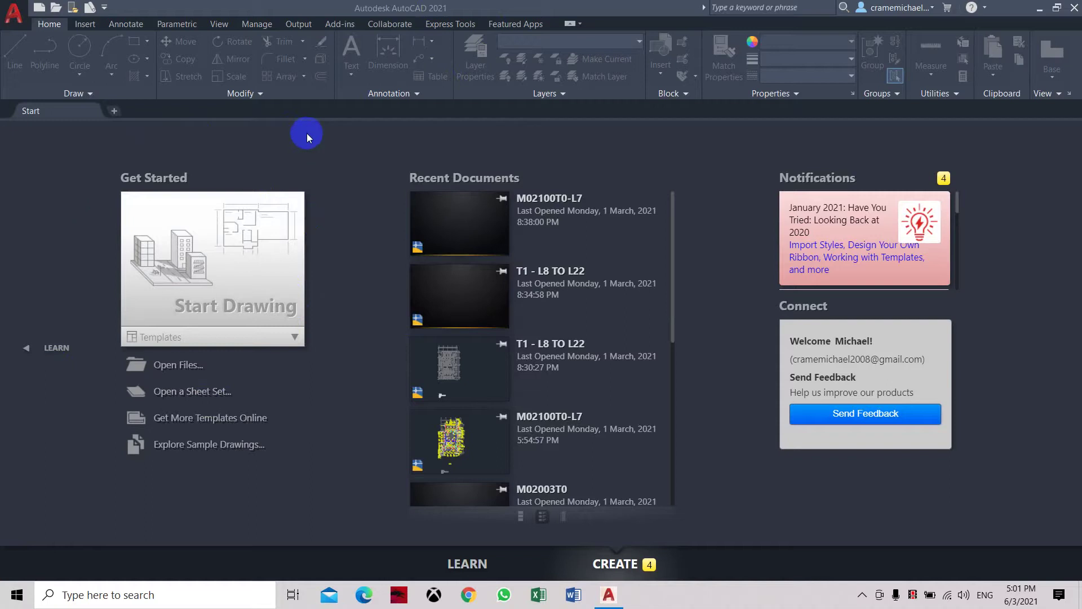
# Create the new blank drawing Drawing3.dwg from the Start Drawing tile
pyautogui.click(248, 247)
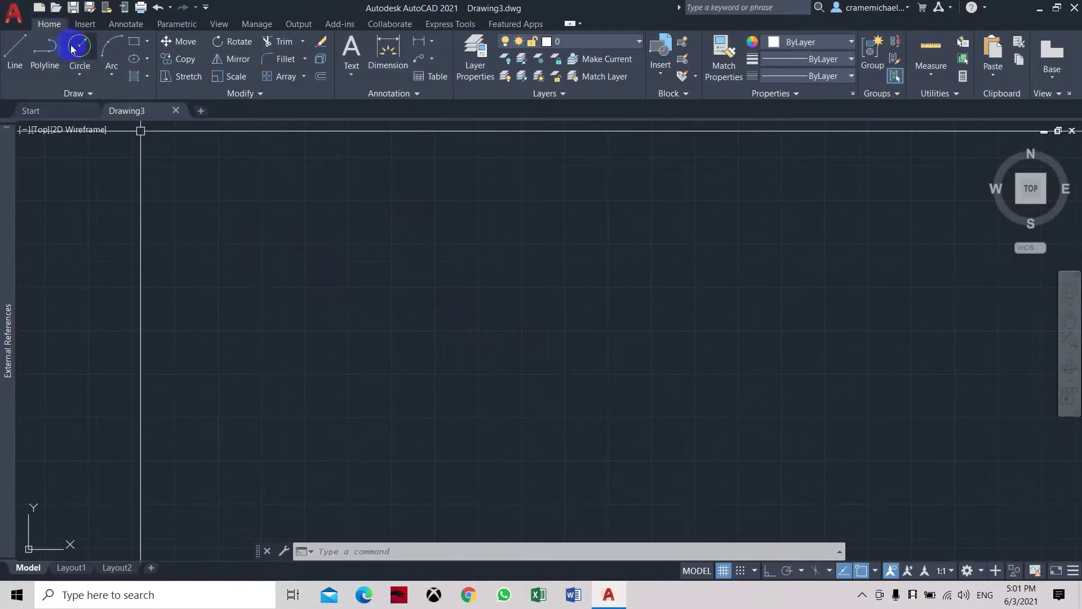
pyautogui.click(15, 25)
# In Options, set the Light color theme and crosshair size 12, then apply and close
pyautogui.click(144, 416)
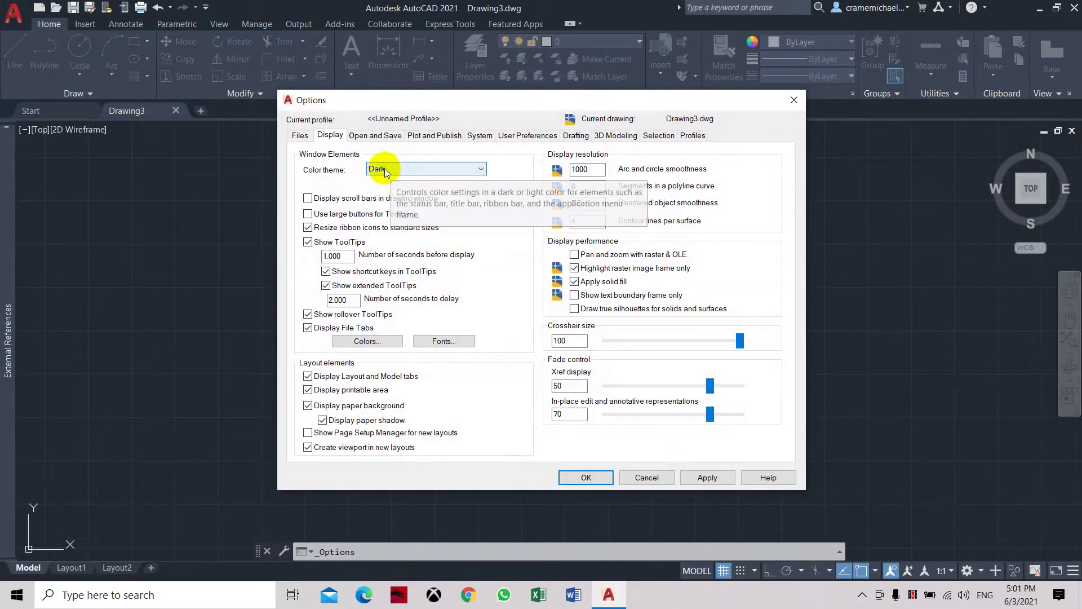
pyautogui.click(294, 139)
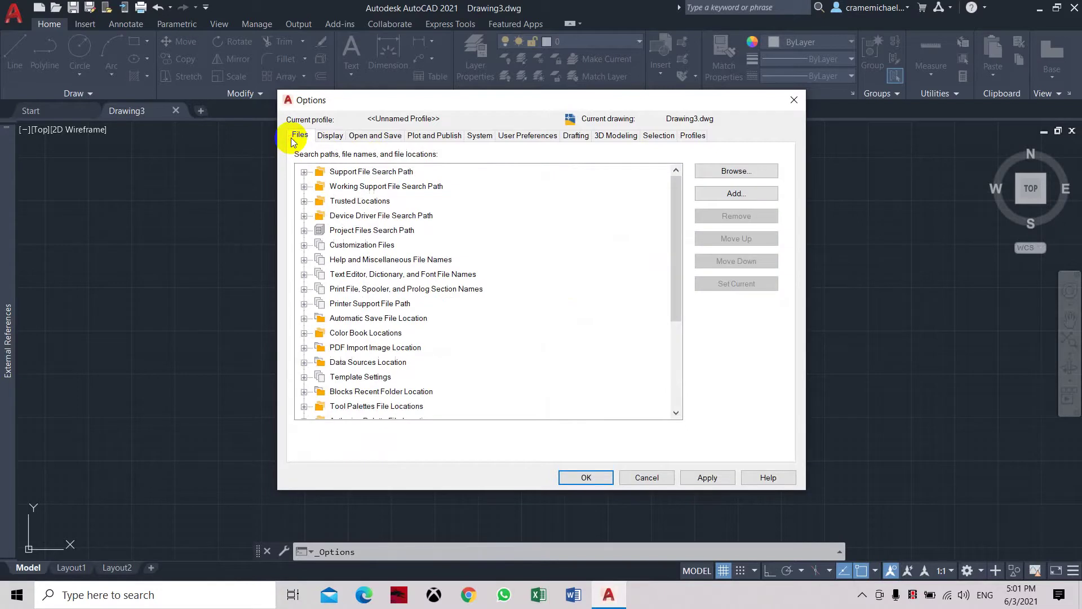
pyautogui.click(332, 138)
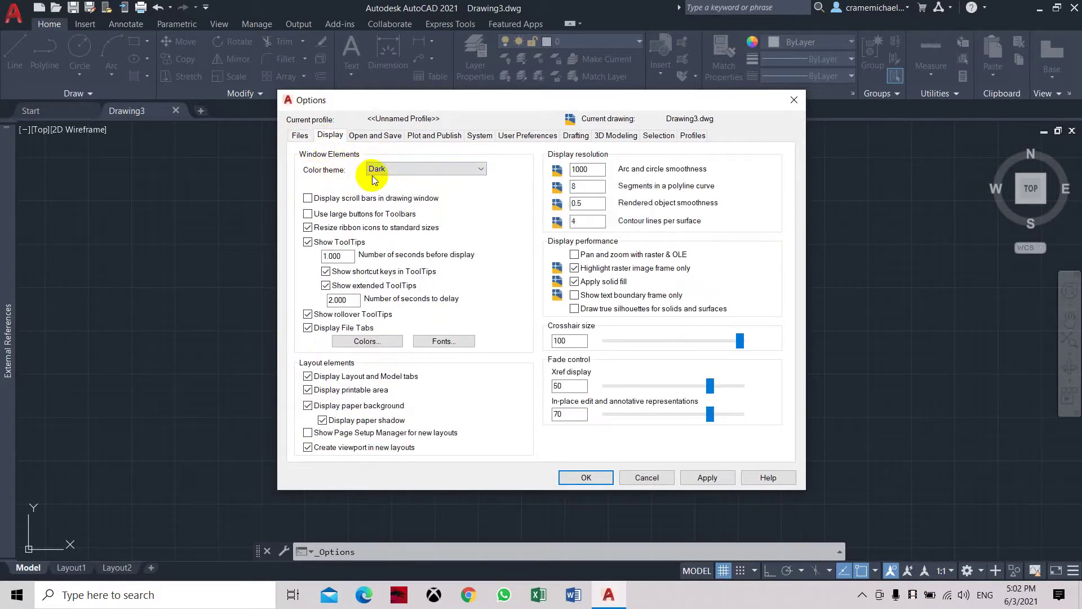
pyautogui.click(428, 170)
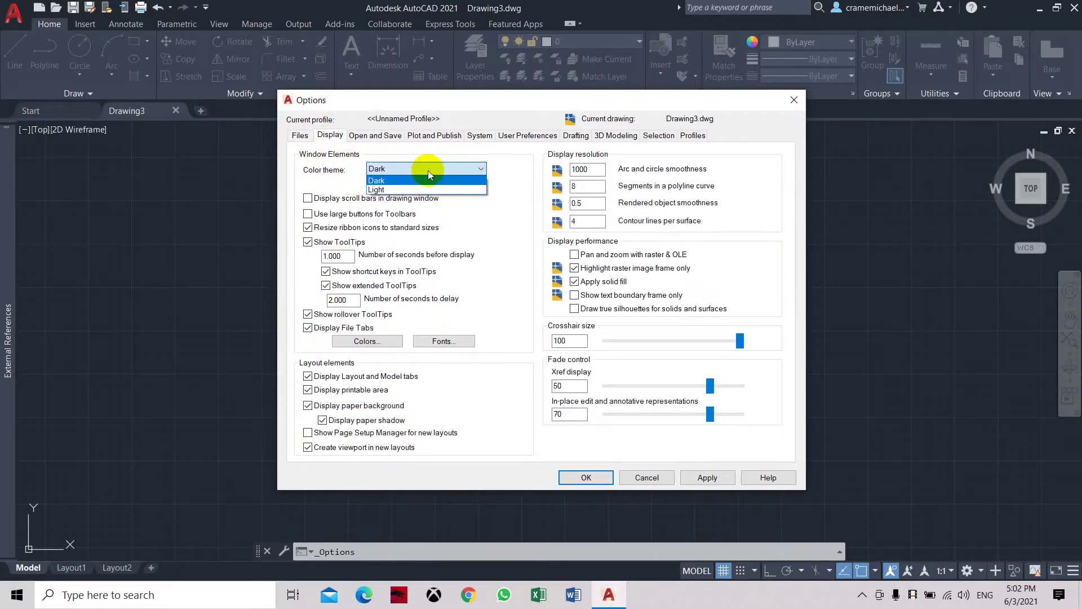
pyautogui.click(428, 184)
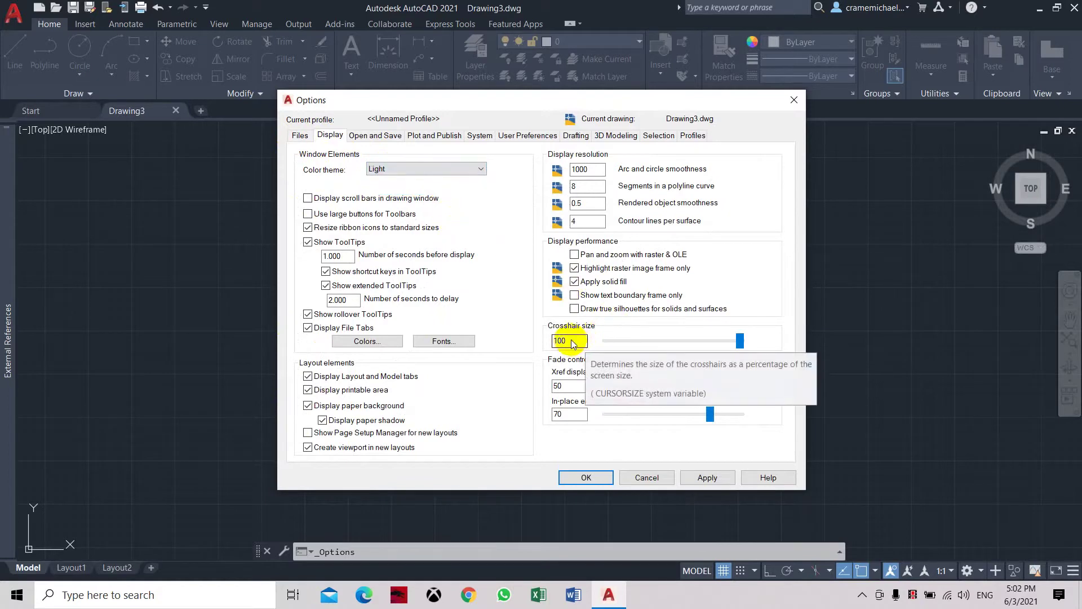
pyautogui.moveTo(739, 342); pyautogui.dragTo(620, 342)
pyautogui.click(709, 479)
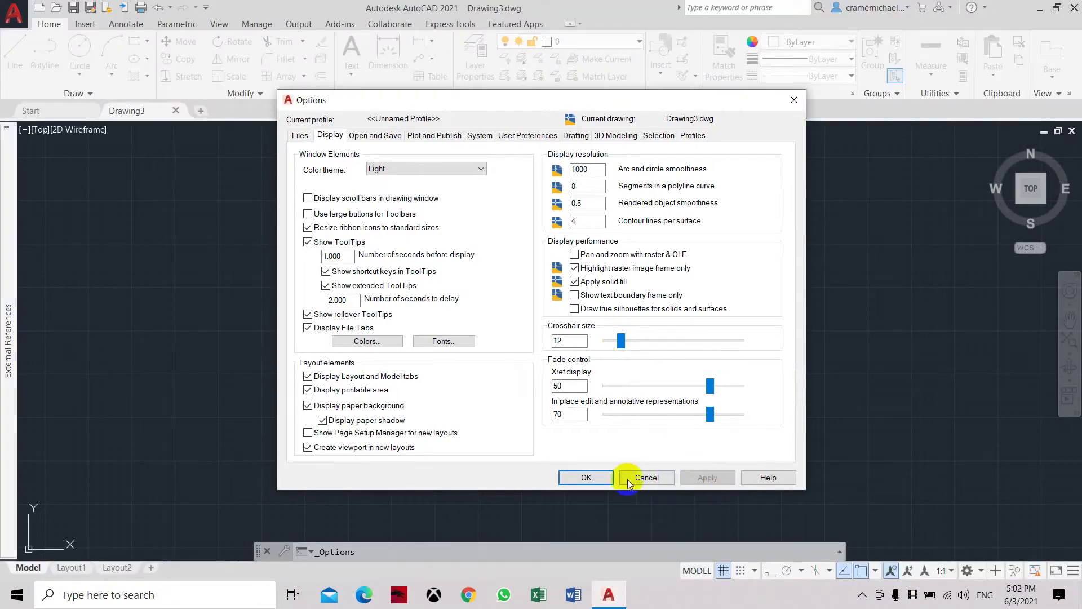
pyautogui.click(586, 478)
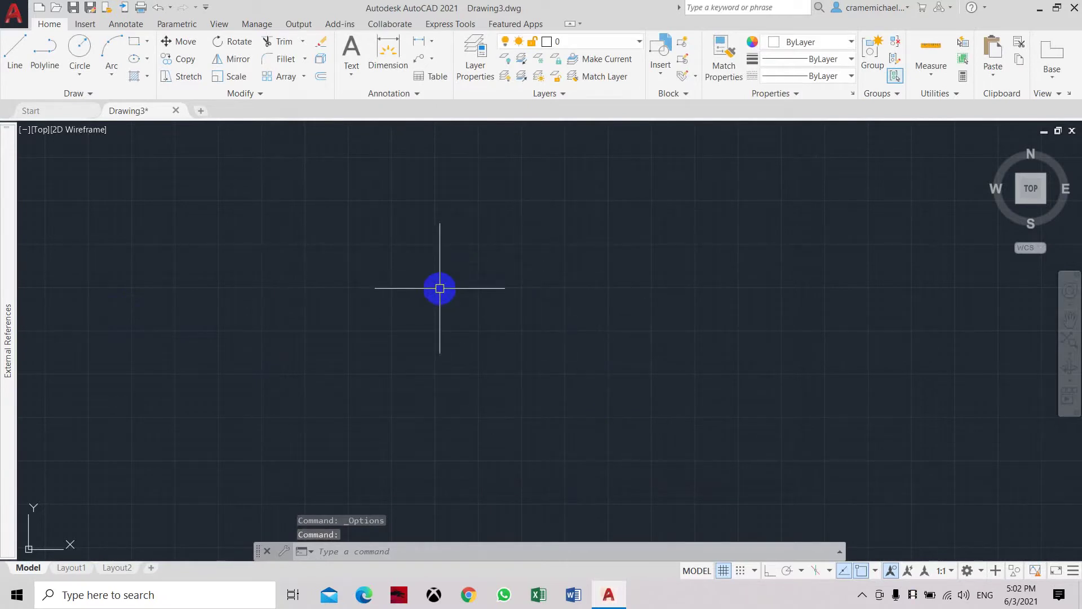
pyautogui.scroll(-2, 438, 288)
pyautogui.scroll(4, 445, 286)
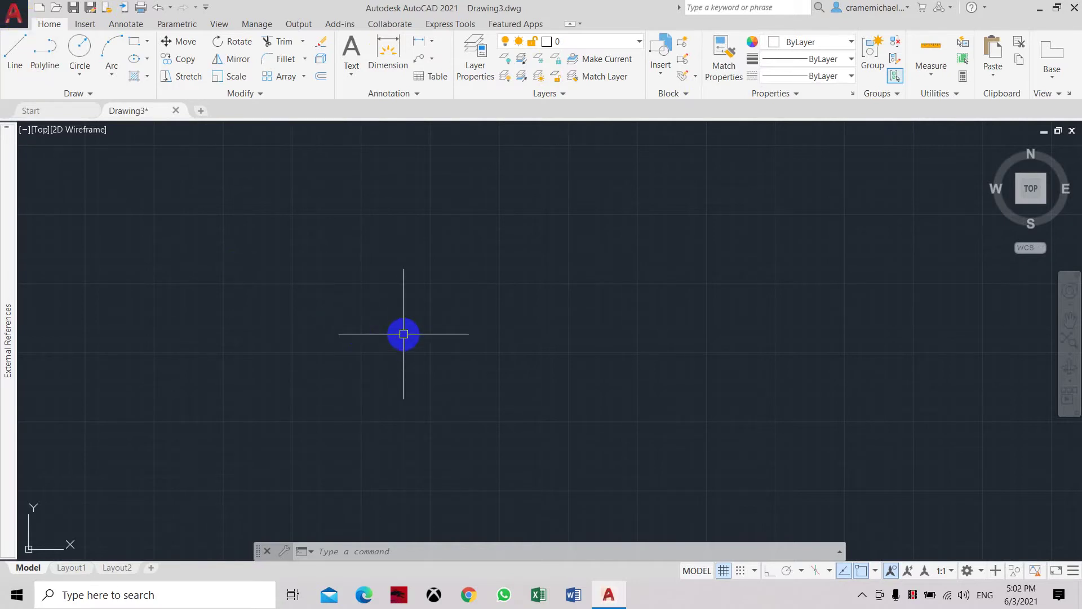
pyautogui.click(14, 14)
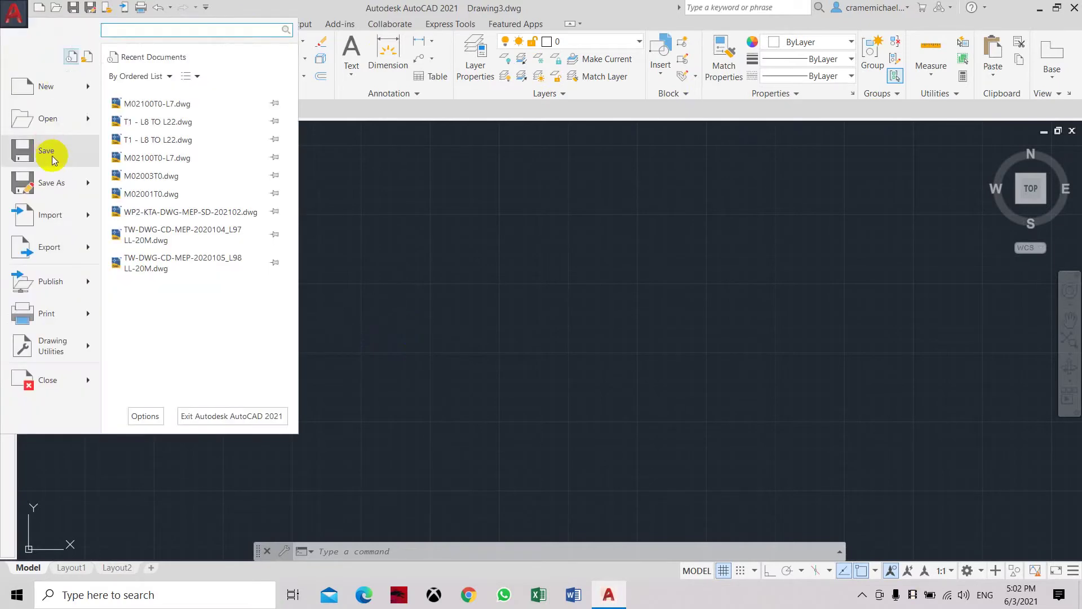
# Reopen Options and raise the crosshair size slider to 100
pyautogui.click(145, 416)
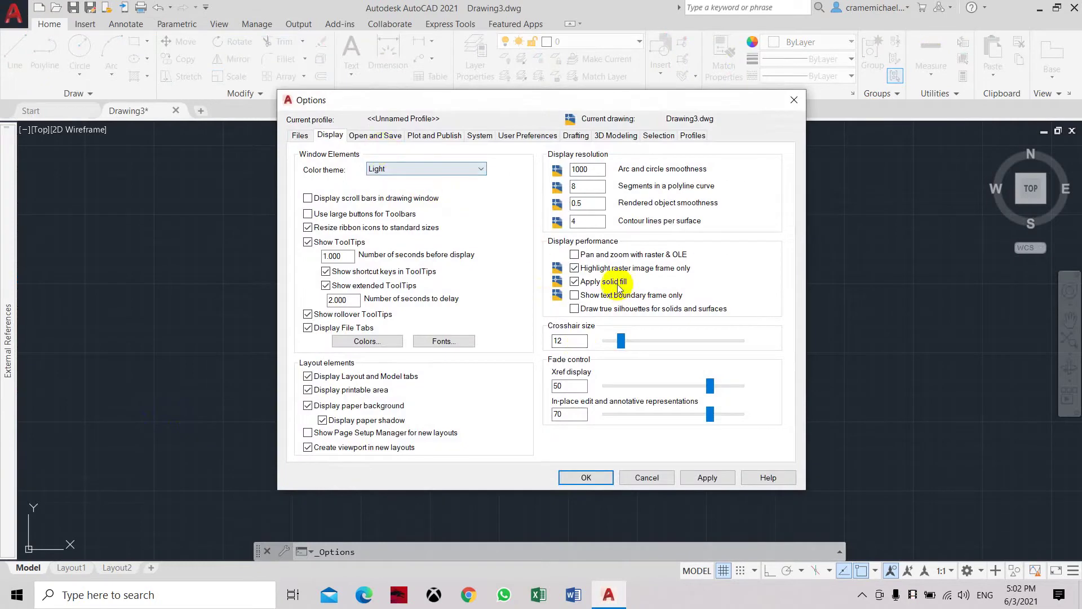
pyautogui.click(622, 341)
pyautogui.moveTo(622, 342); pyautogui.dragTo(759, 345)
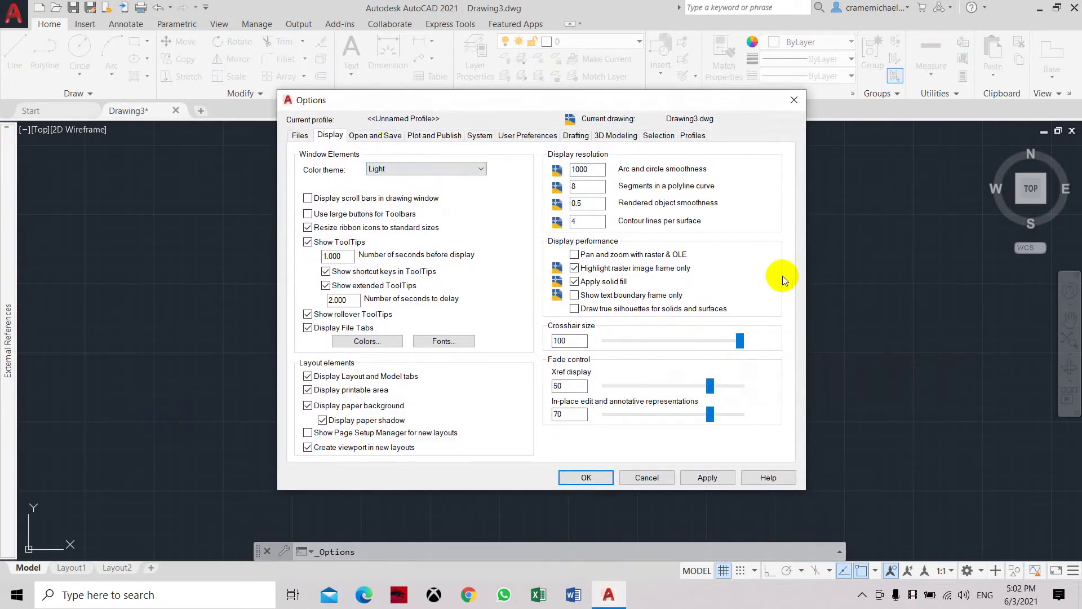
pyautogui.click(386, 136)
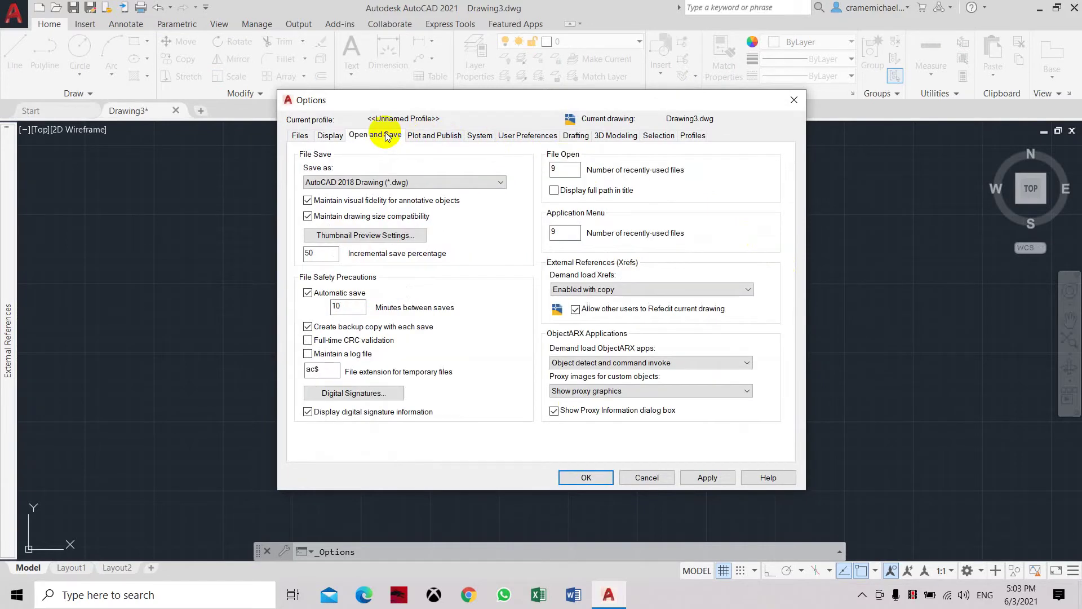
# Browse the Plot and Publish, System, User Preferences and Drafting tabs of Options
pyautogui.click(438, 134)
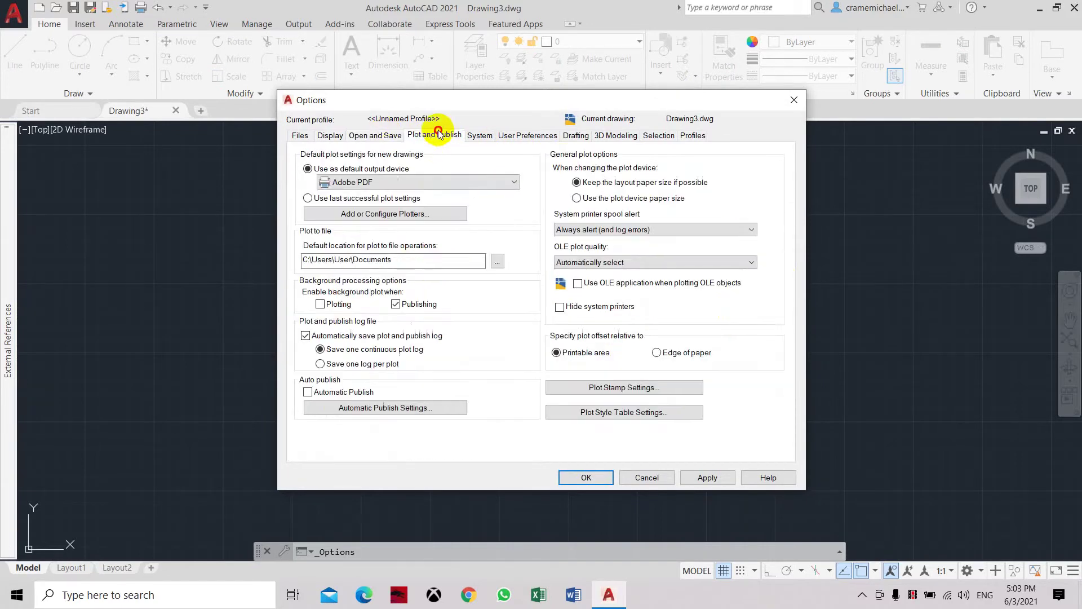
pyautogui.click(485, 137)
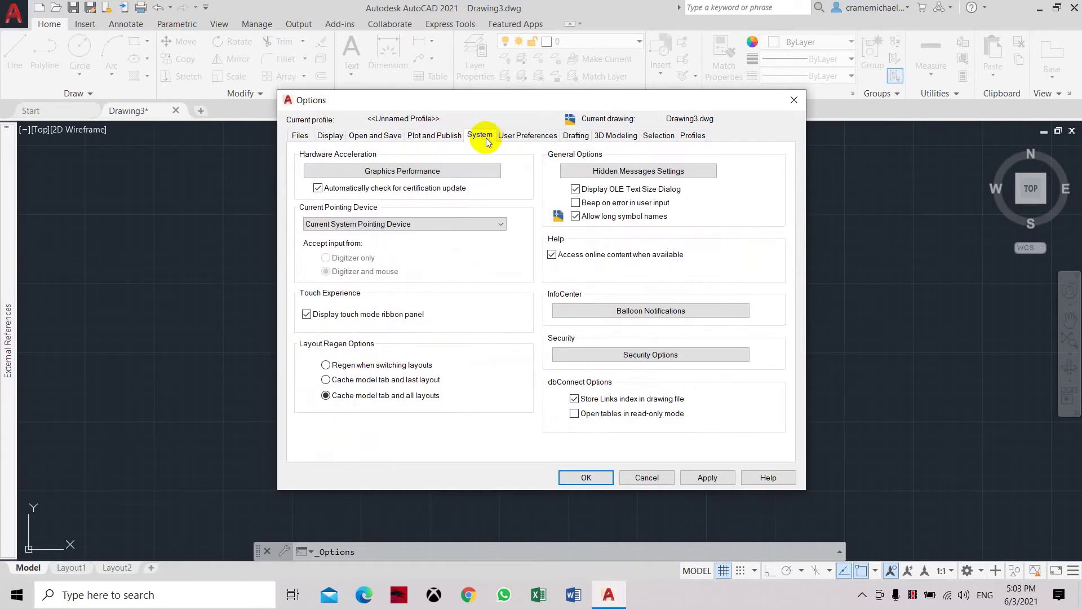
pyautogui.click(504, 137)
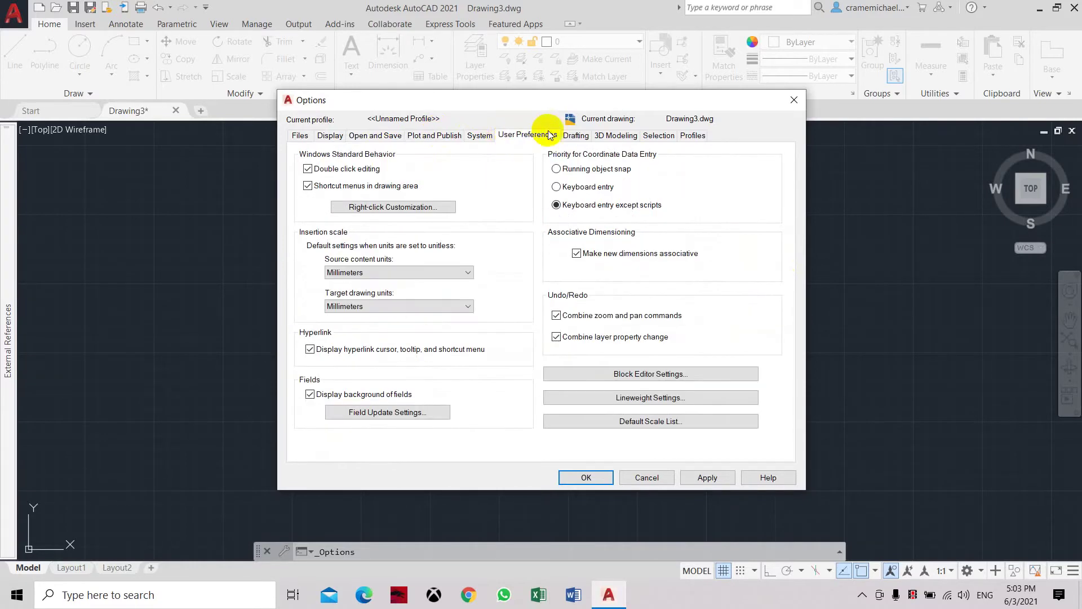
pyautogui.click(572, 137)
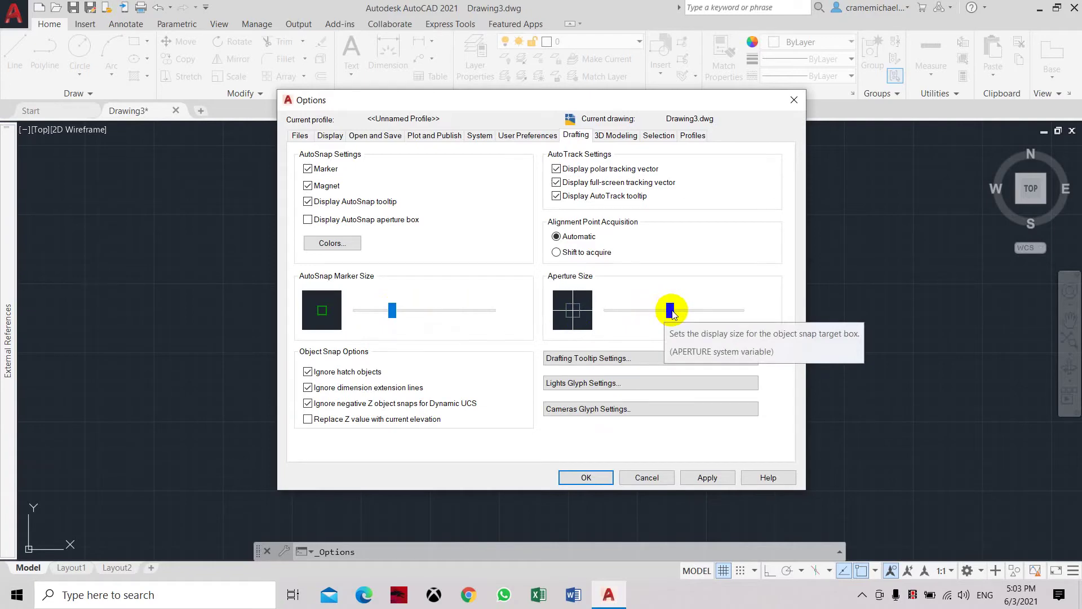
# Shrink the object snap aperture slightly, then look over the 3D Modeling, Selection and Profiles settings
pyautogui.moveTo(671, 311)
pyautogui.mouseDown()
pyautogui.moveTo(644, 314)
pyautogui.moveTo(667, 319)
pyautogui.moveTo(659, 319)
pyautogui.mouseUp()
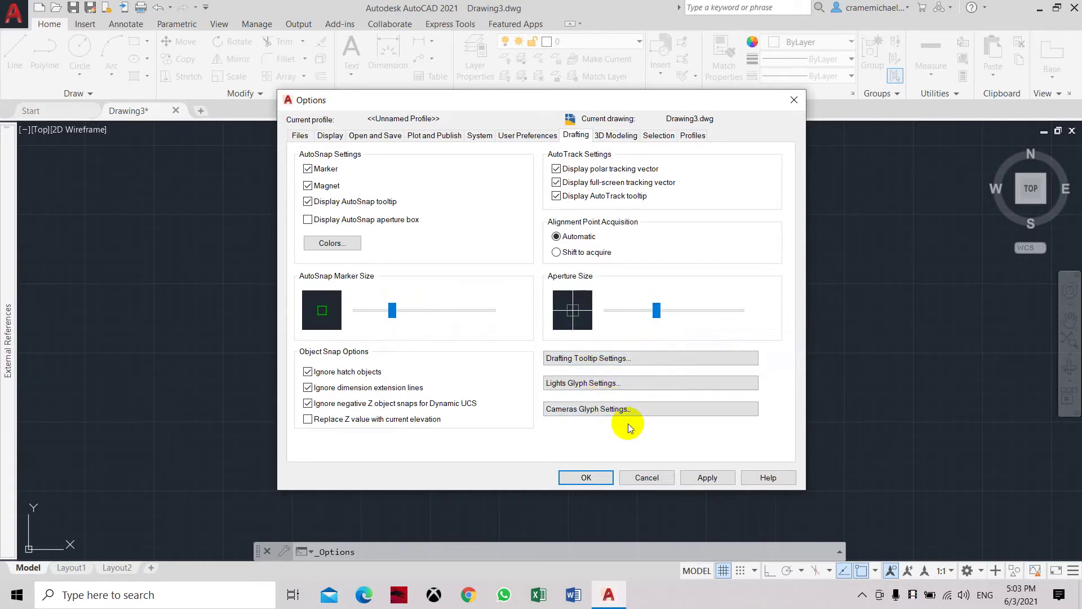
pyautogui.click(619, 136)
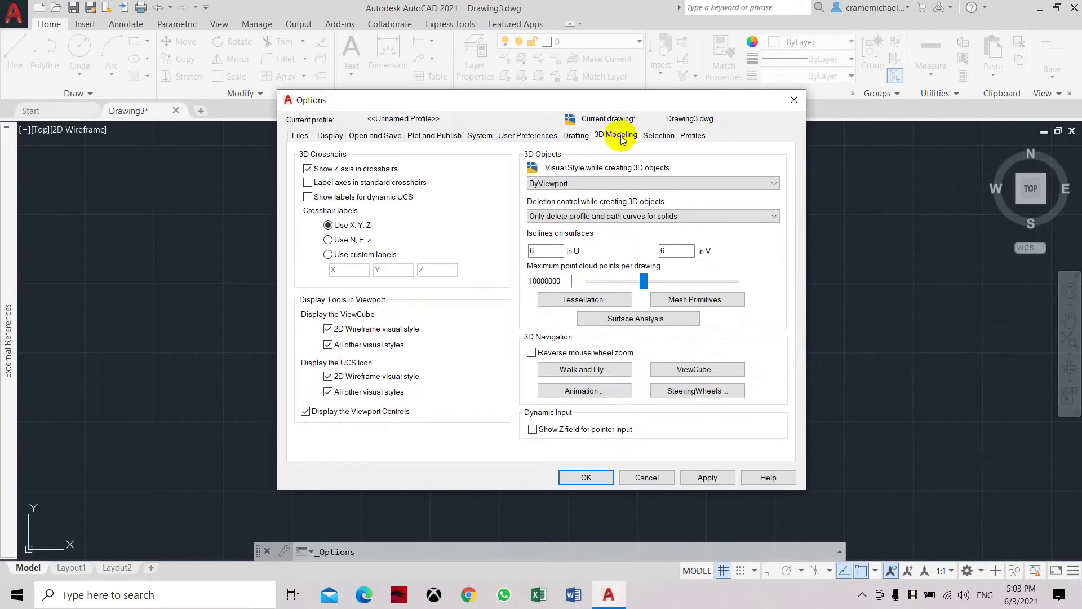
pyautogui.click(544, 137)
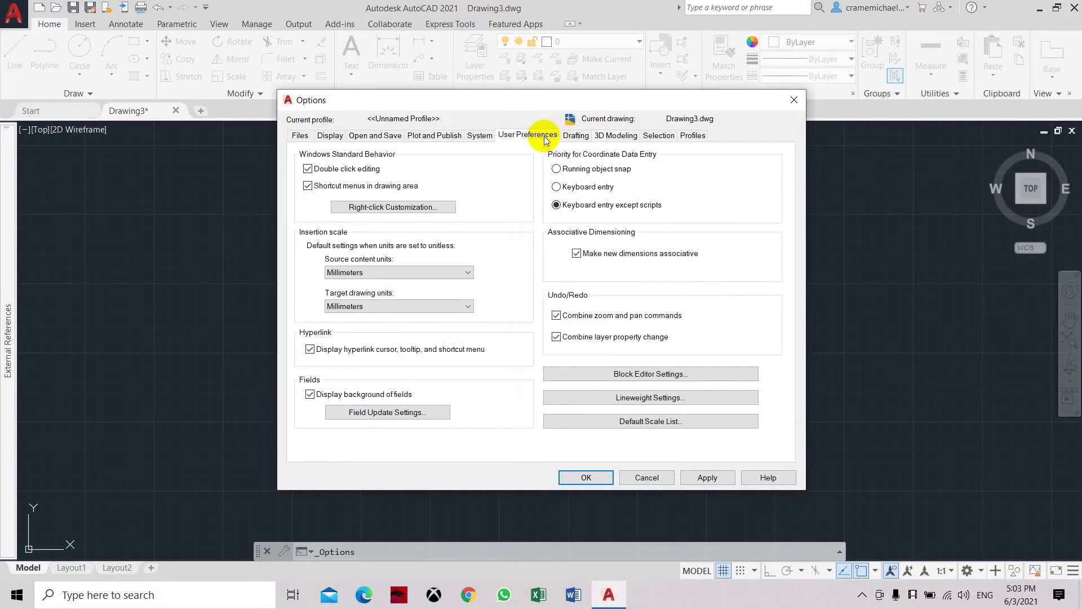
pyautogui.click(659, 137)
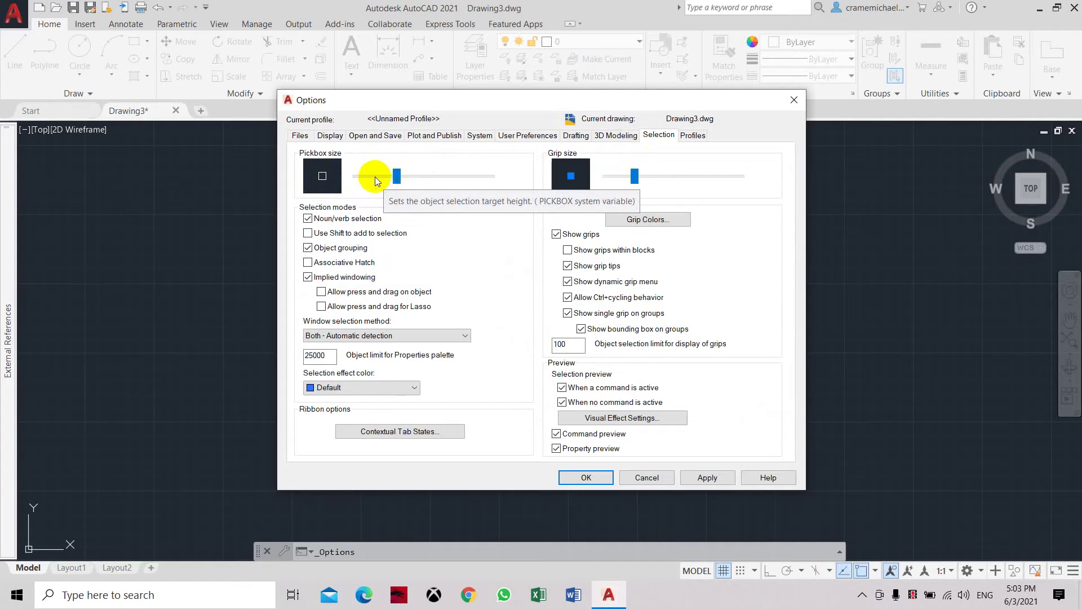
pyautogui.click(690, 137)
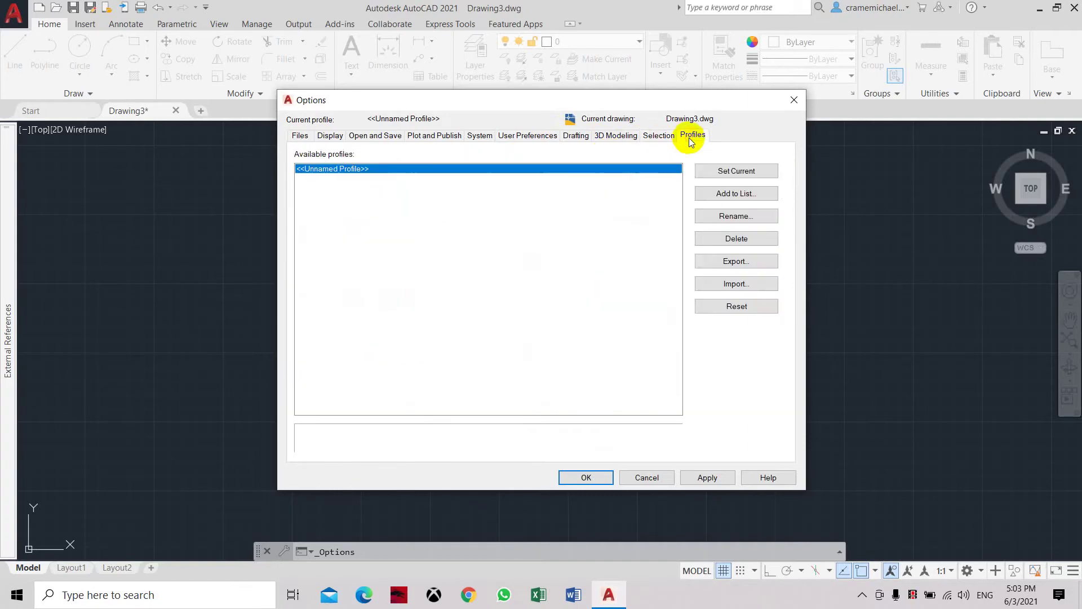
pyautogui.click(576, 136)
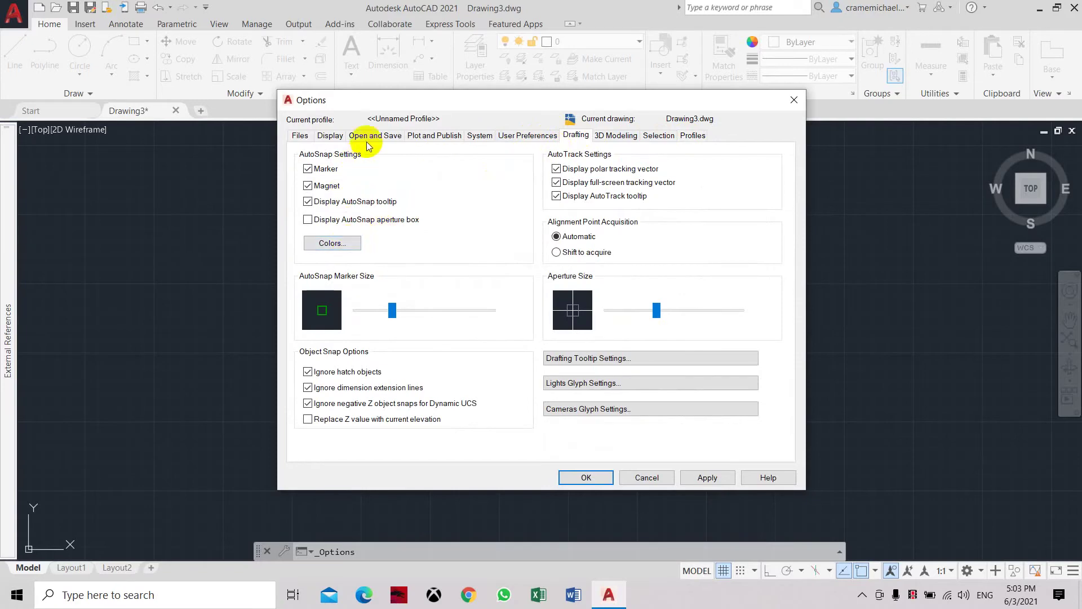
# Make the crosshairs Yellow in Drawing Window Colors and apply the options
pyautogui.click(345, 244)
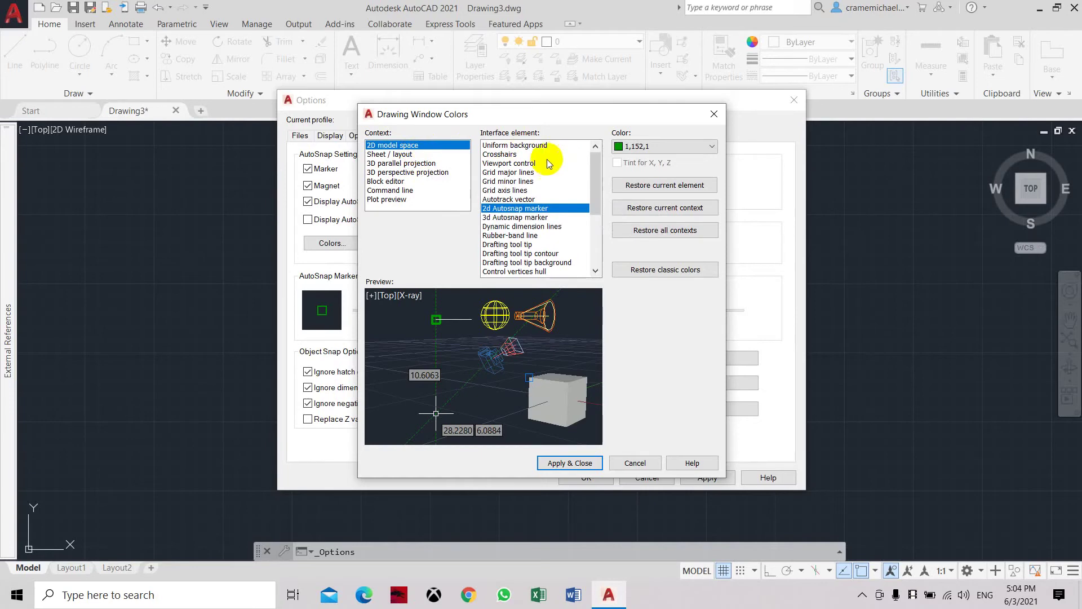
pyautogui.click(510, 154)
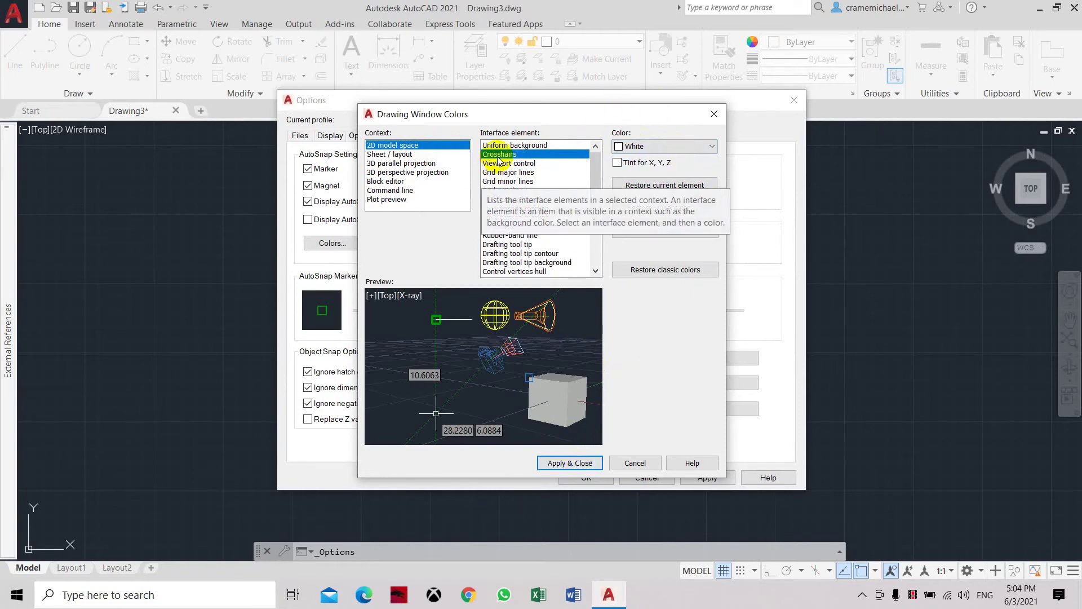
pyautogui.click(631, 146)
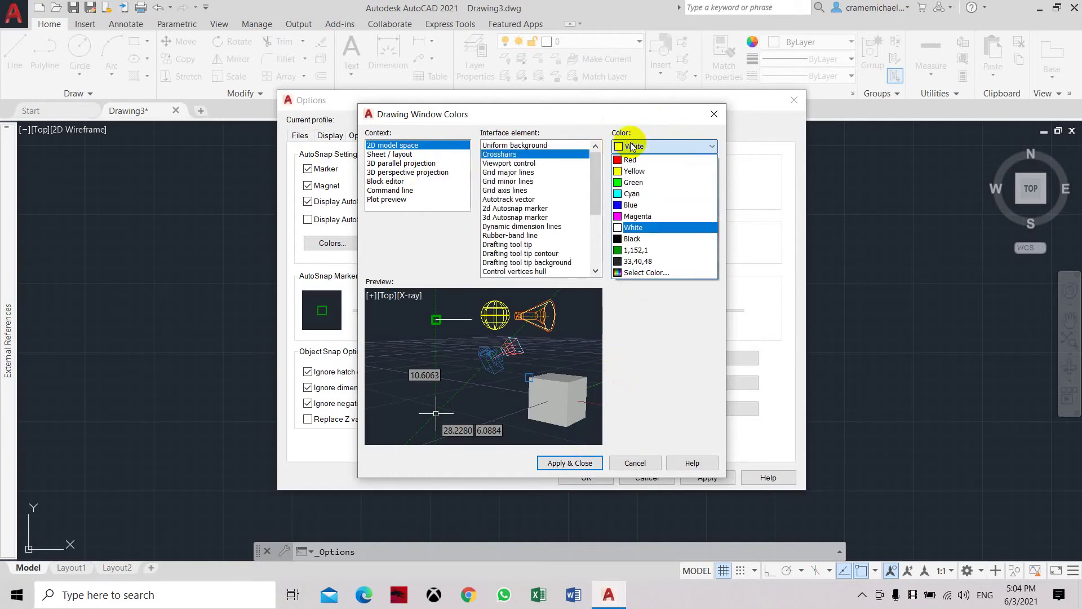
pyautogui.click(632, 172)
pyautogui.click(560, 461)
pyautogui.click(708, 478)
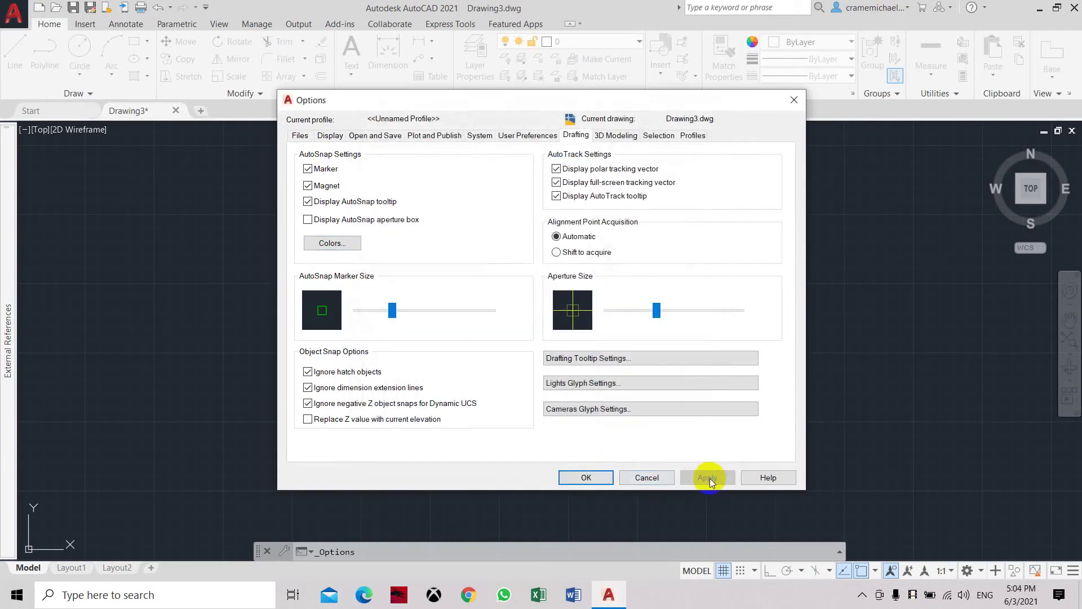
pyautogui.click(583, 477)
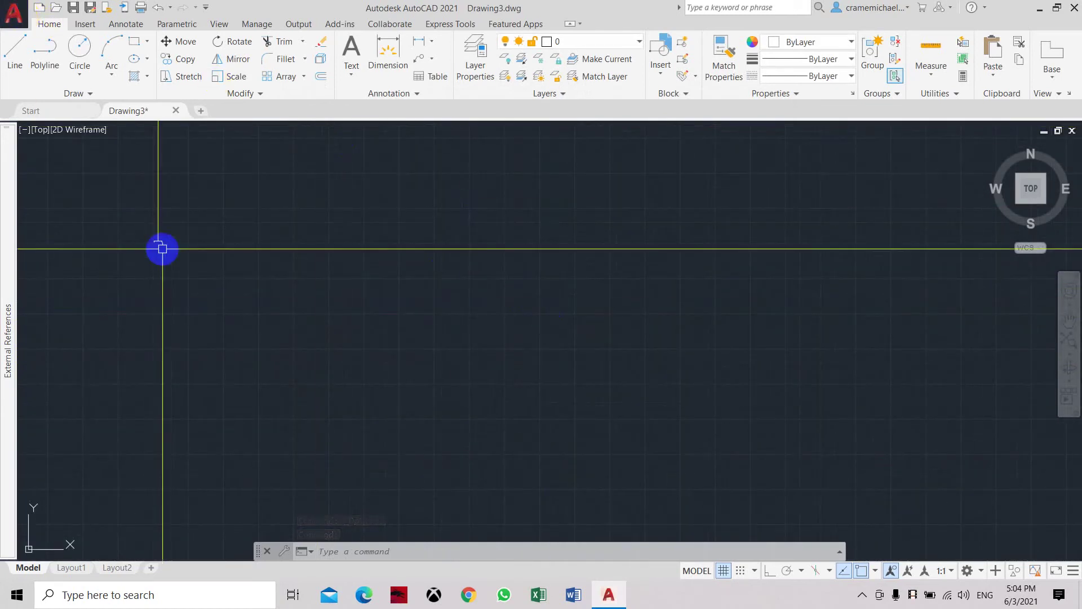
pyautogui.click(9, 22)
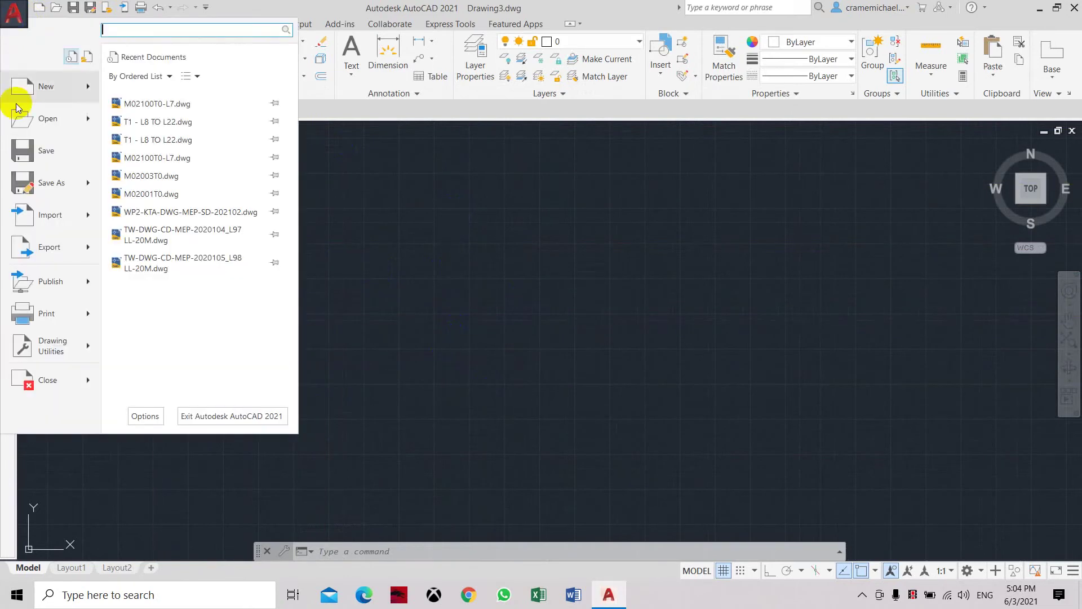
# Reopen Options and review Files, Display and the save format, keeping AutoCAD 2018 Drawing
pyautogui.click(148, 416)
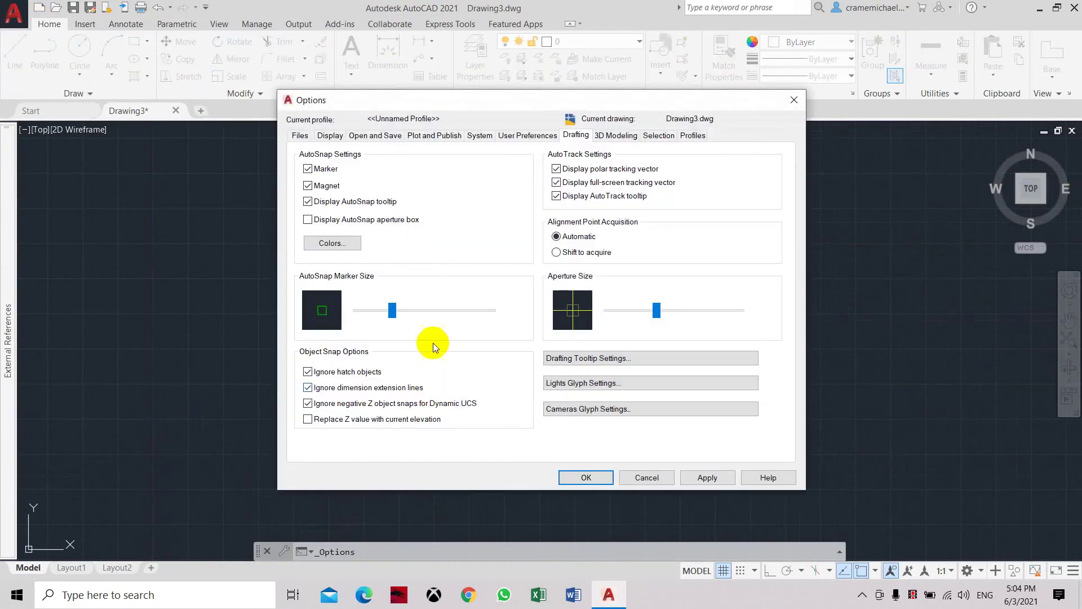
pyautogui.click(299, 135)
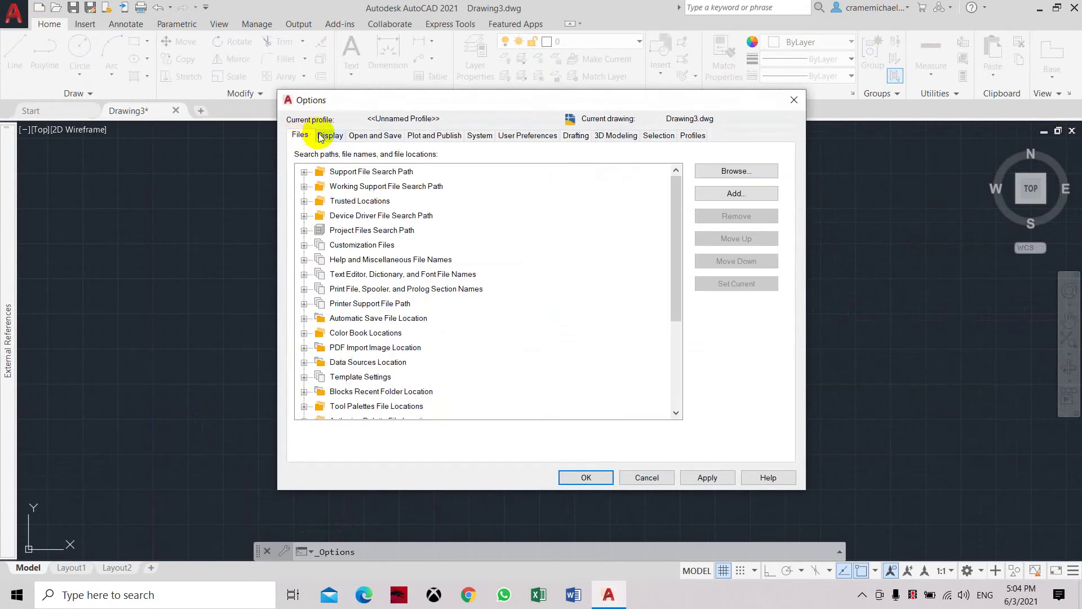
pyautogui.click(320, 137)
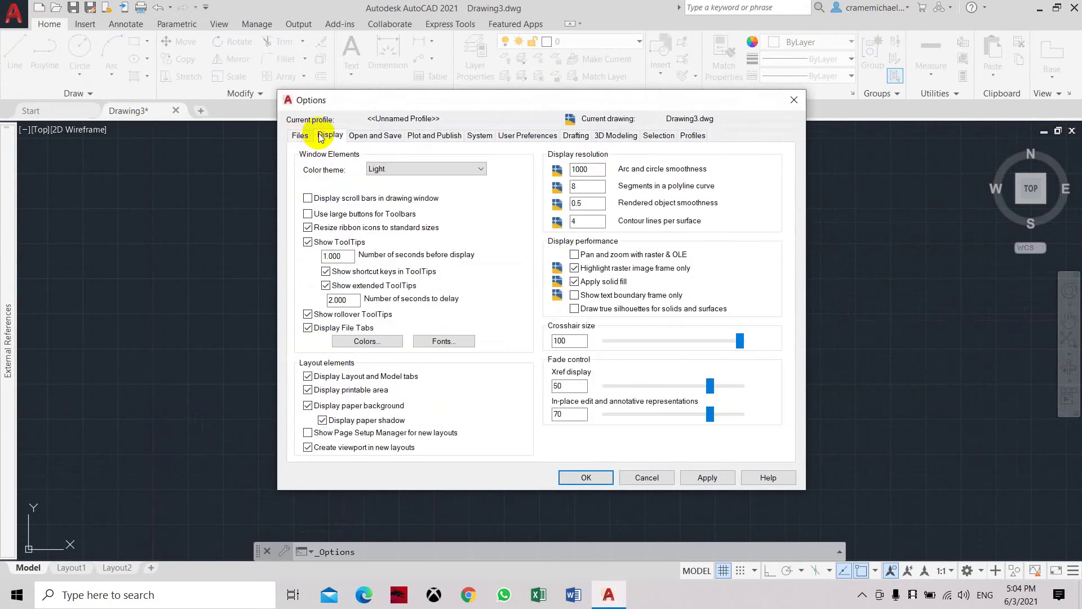
pyautogui.click(363, 136)
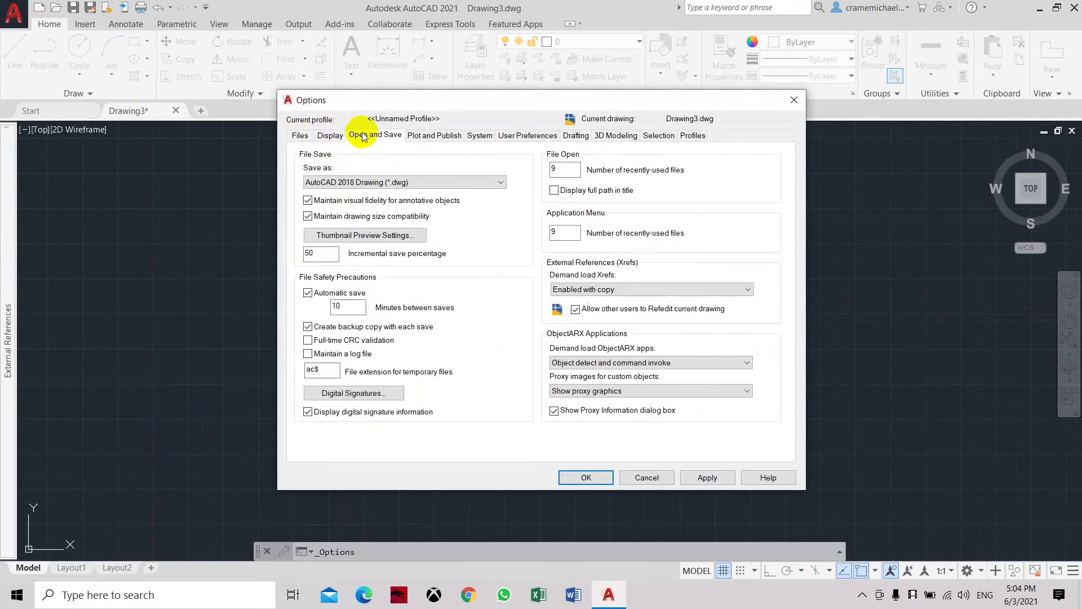
pyautogui.click(422, 182)
pyautogui.click(424, 184)
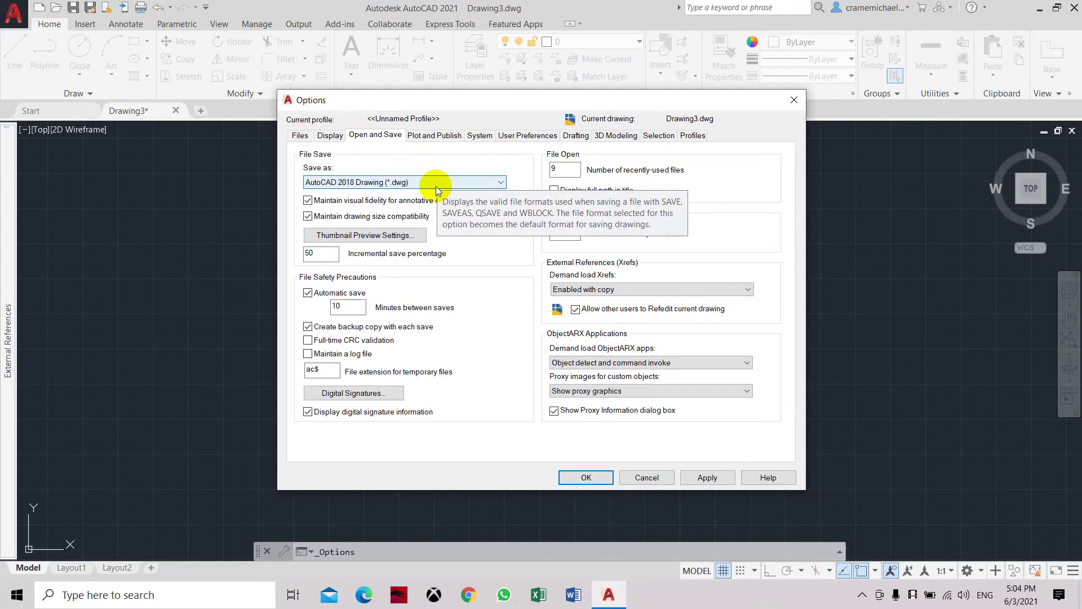
pyautogui.click(435, 186)
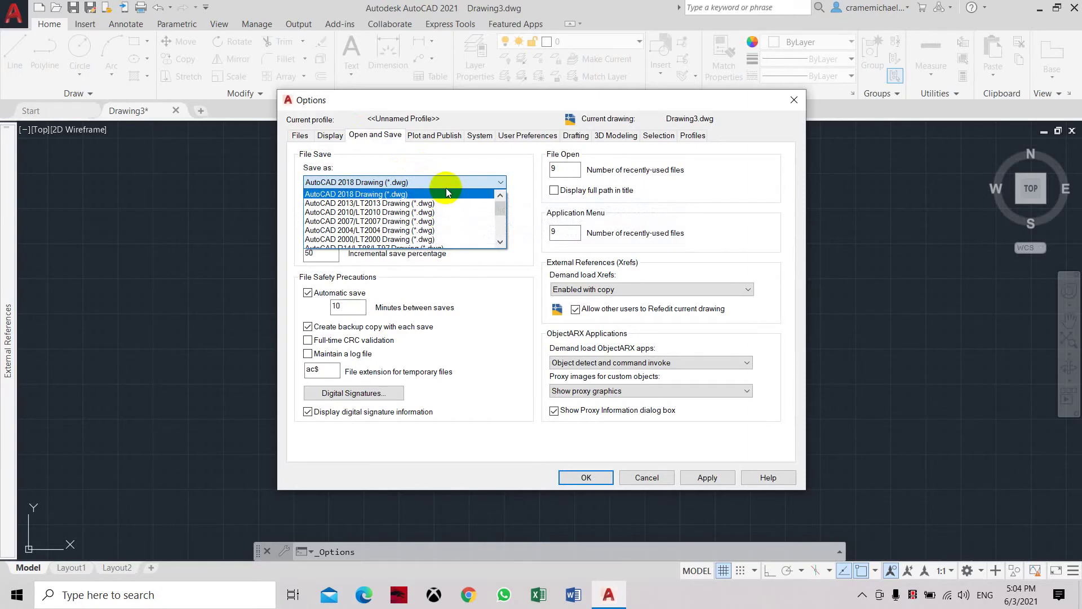
pyautogui.click(434, 140)
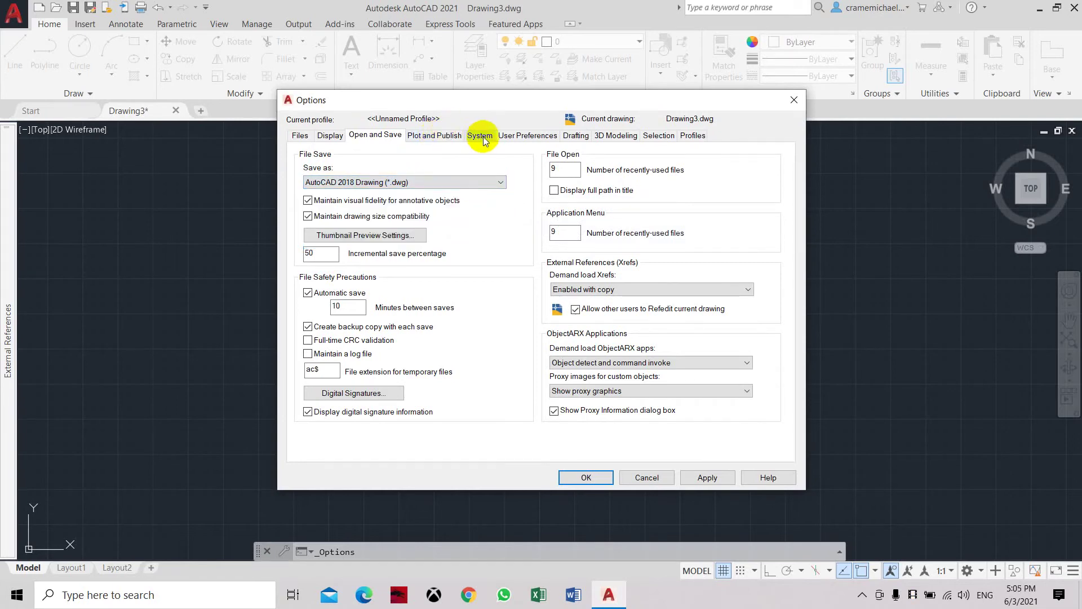
# Browse the System, Plot and Publish, User Preferences and Drafting settings
pyautogui.click(482, 136)
pyautogui.click(459, 136)
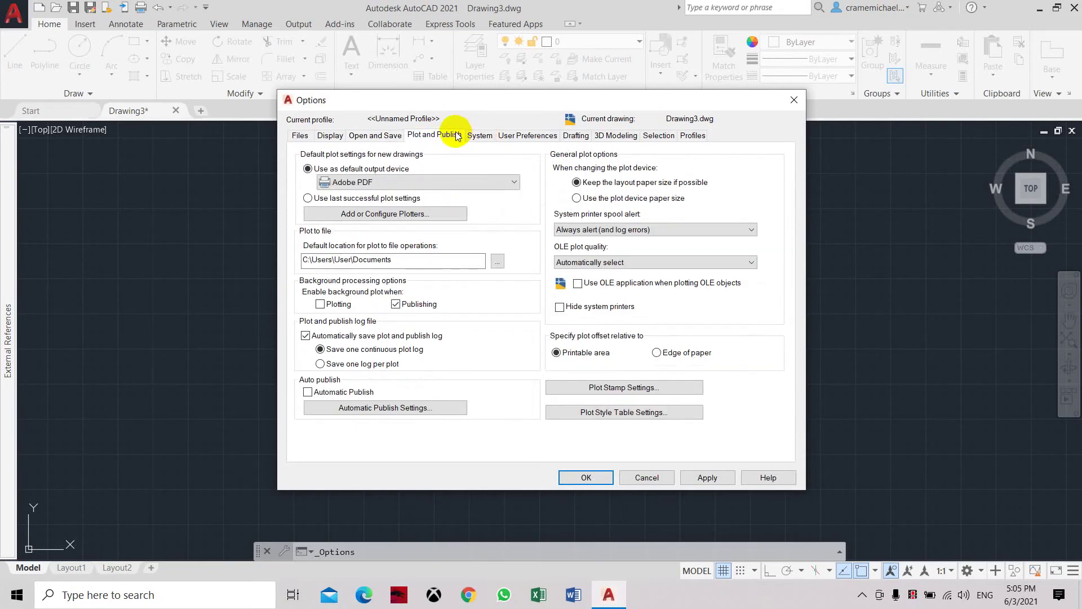
pyautogui.click(528, 136)
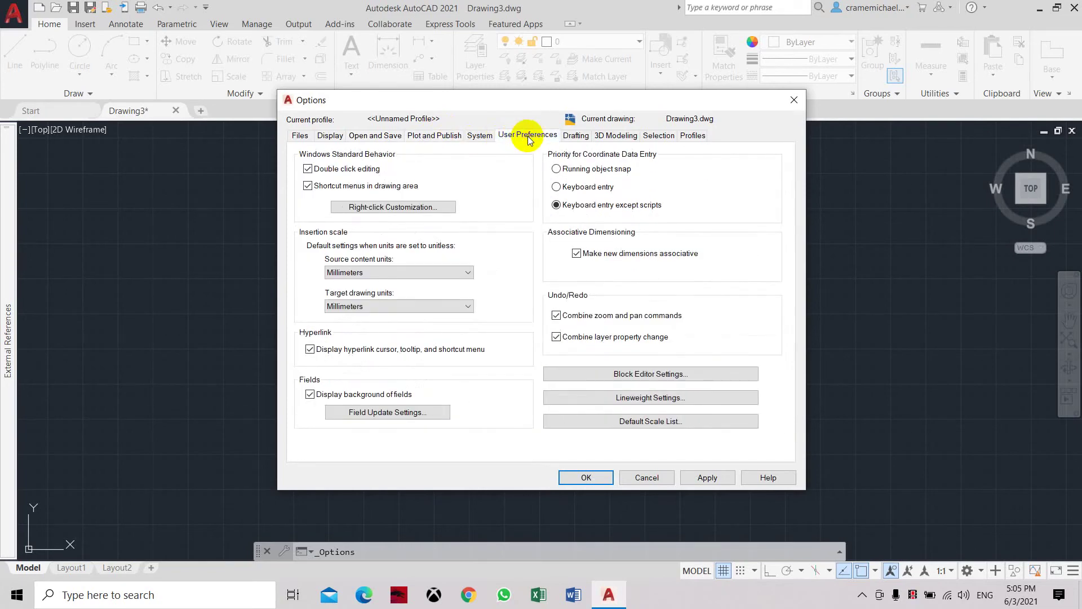
pyautogui.click(577, 136)
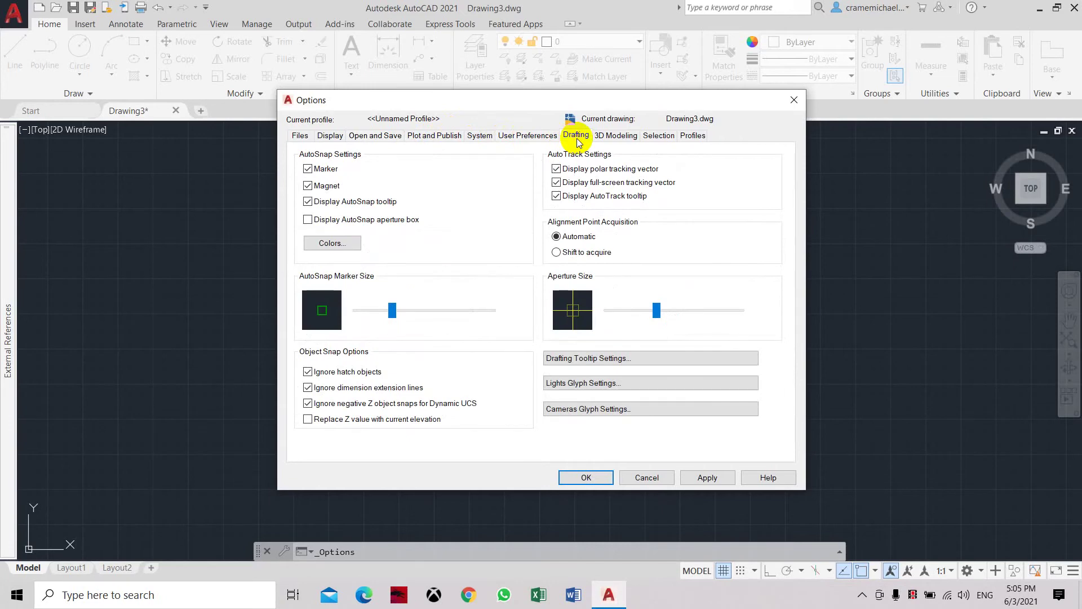
# Set the 2D model space uniform background to White and close Options
pyautogui.click(193, 213)
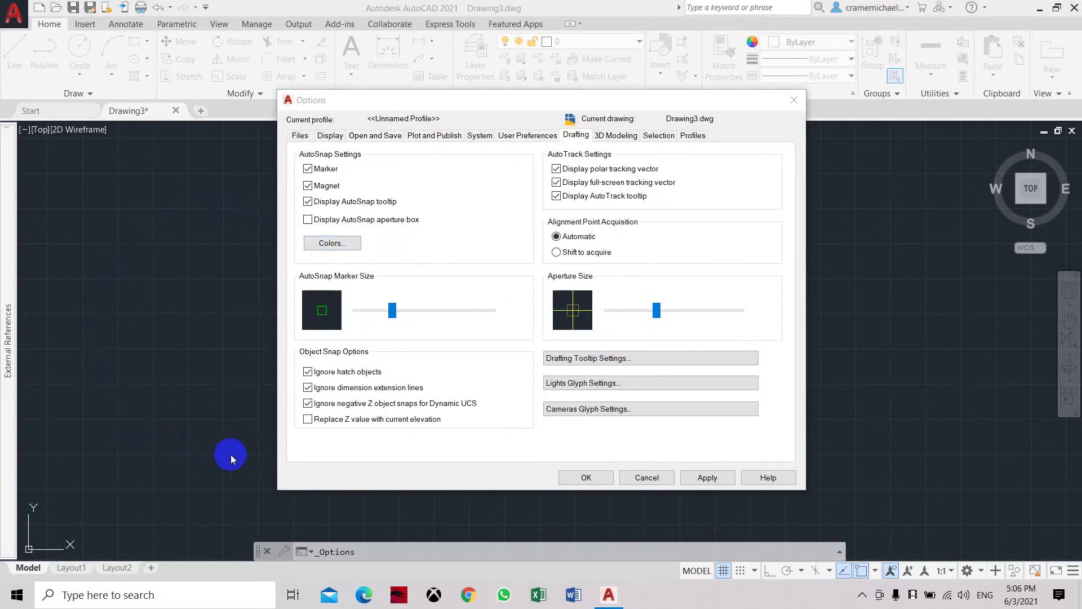
pyautogui.click(30, 568)
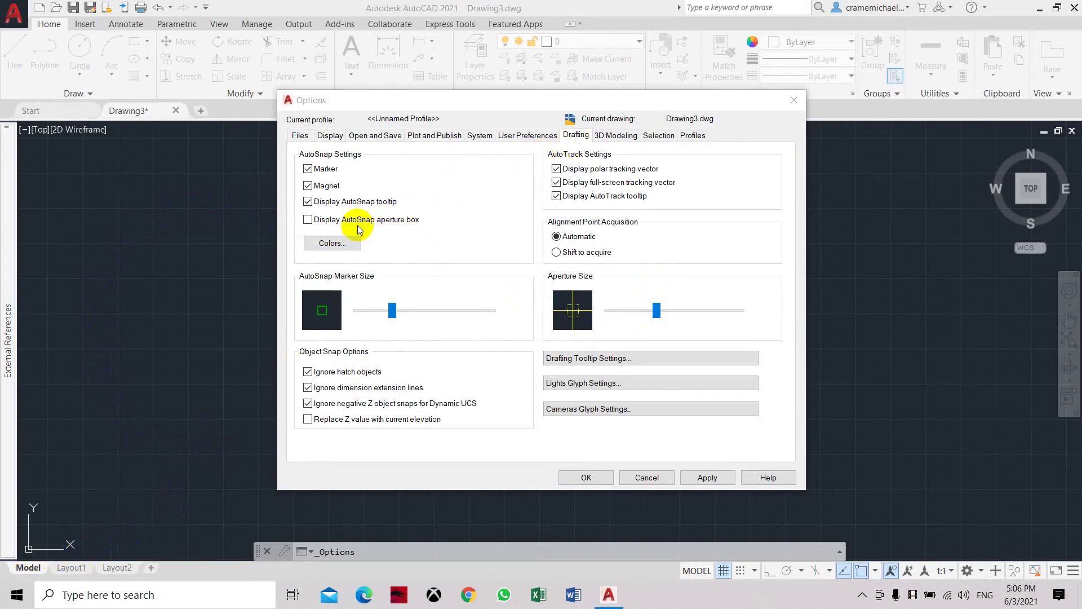
pyautogui.click(317, 241)
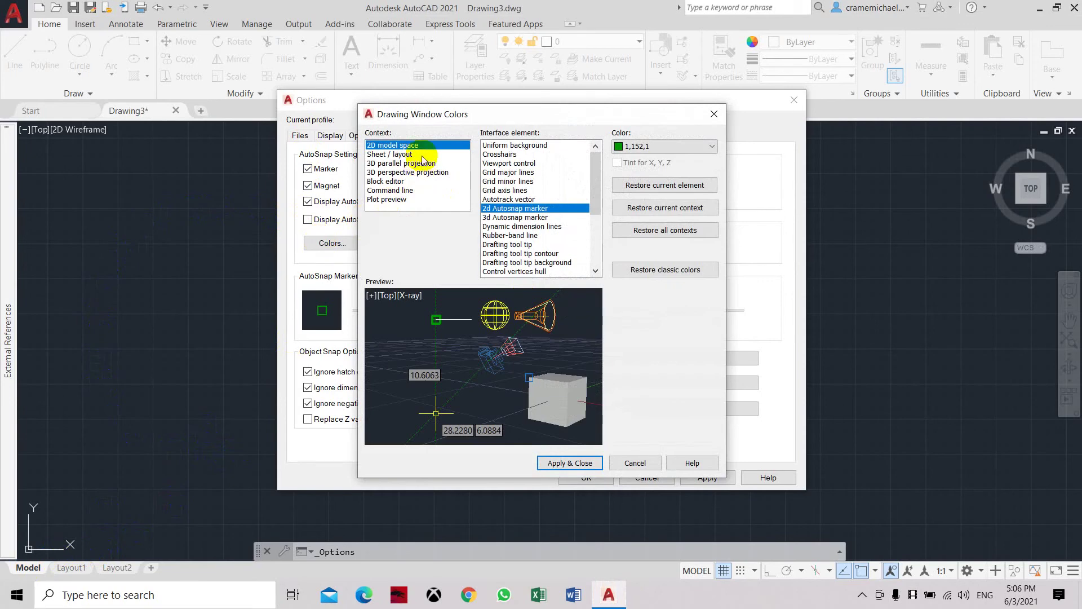
pyautogui.click(393, 148)
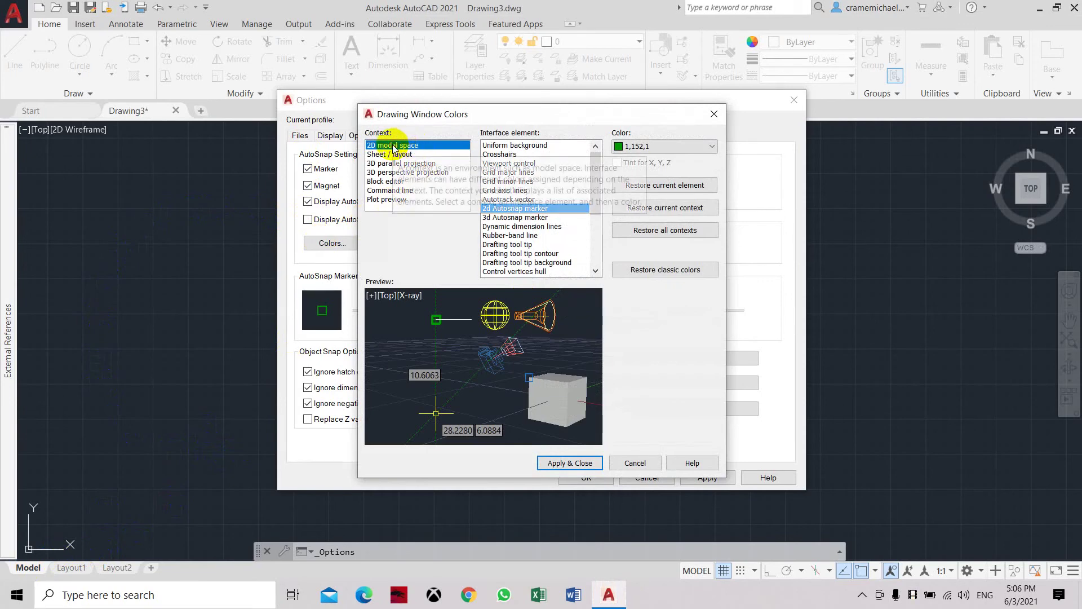
pyautogui.click(514, 147)
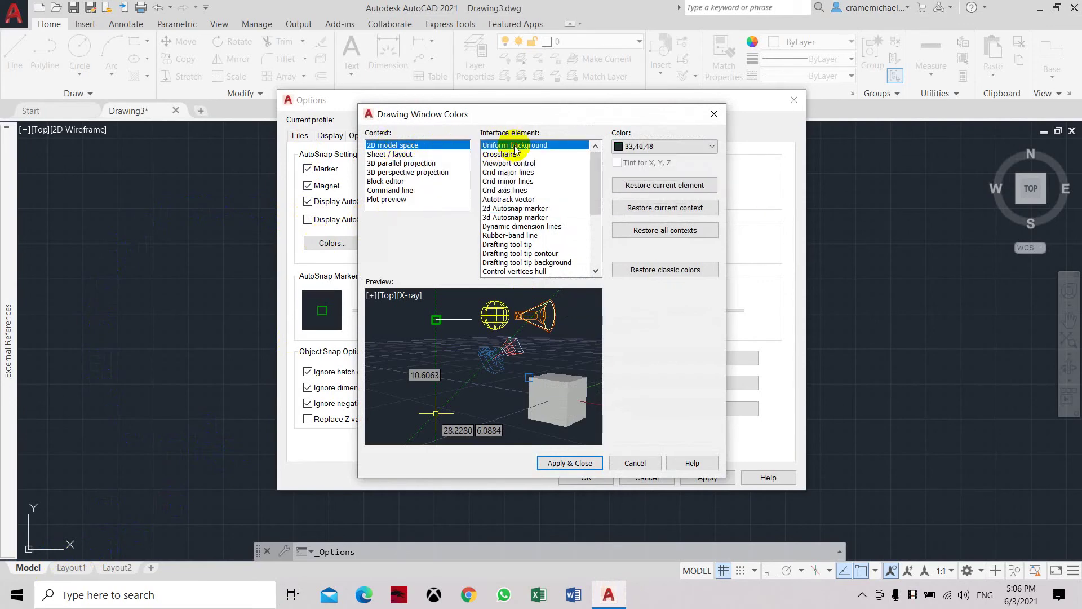
pyautogui.click(643, 148)
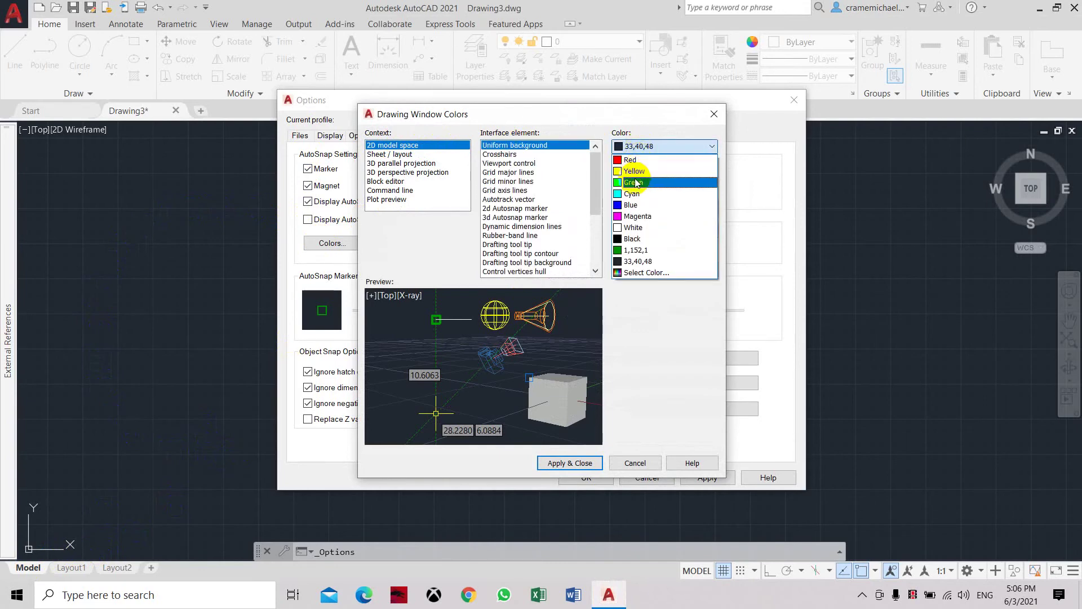
pyautogui.click(652, 229)
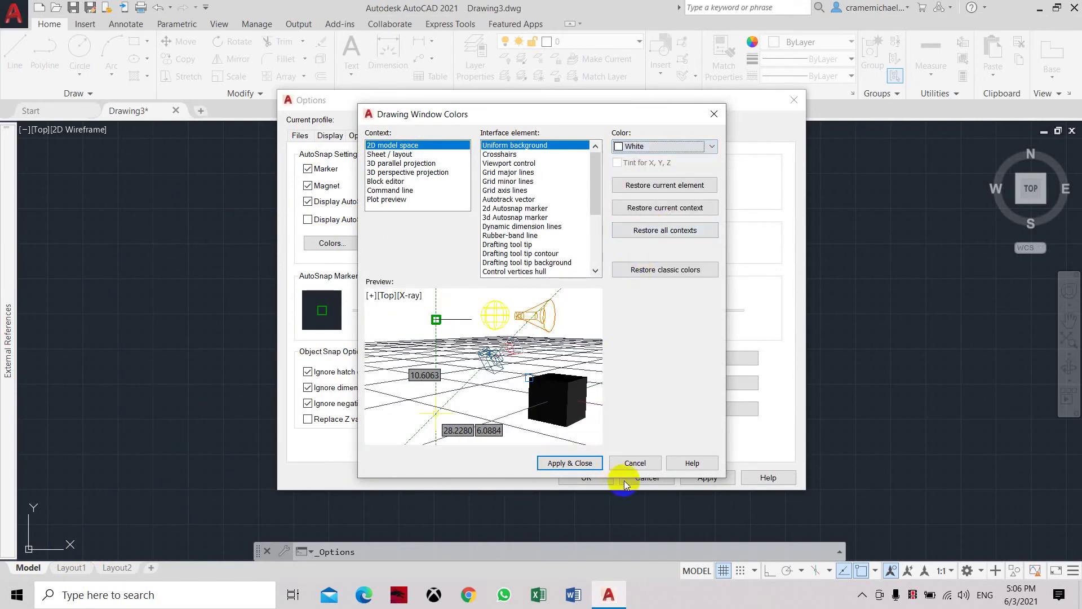
pyautogui.click(582, 461)
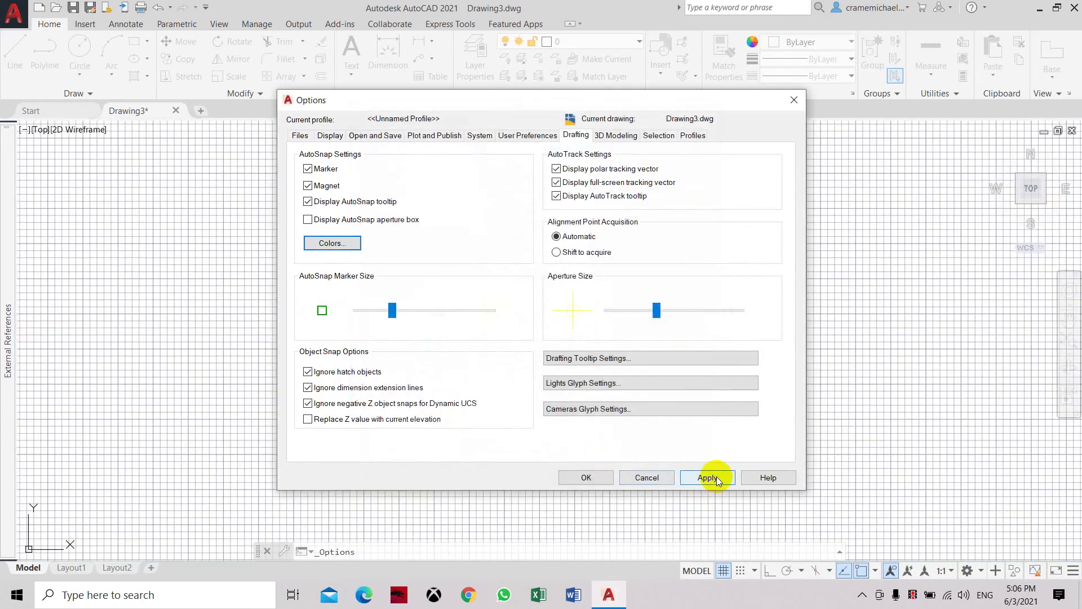
pyautogui.click(608, 477)
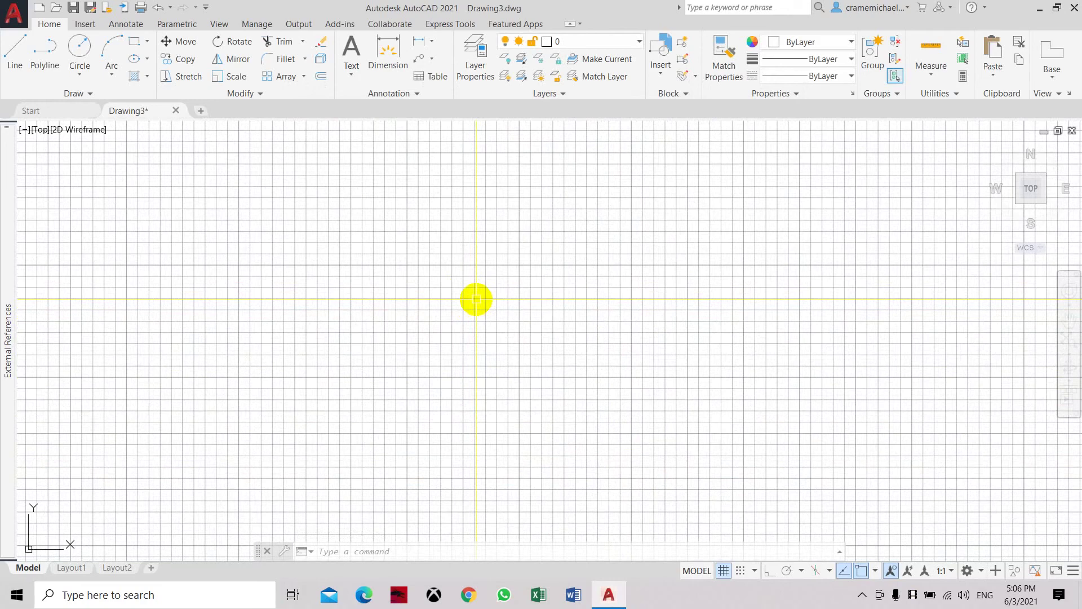
# Reopen the Options dialog from the application menu, landing on the Drafting tab
pyautogui.click(14, 23)
pyautogui.click(145, 412)
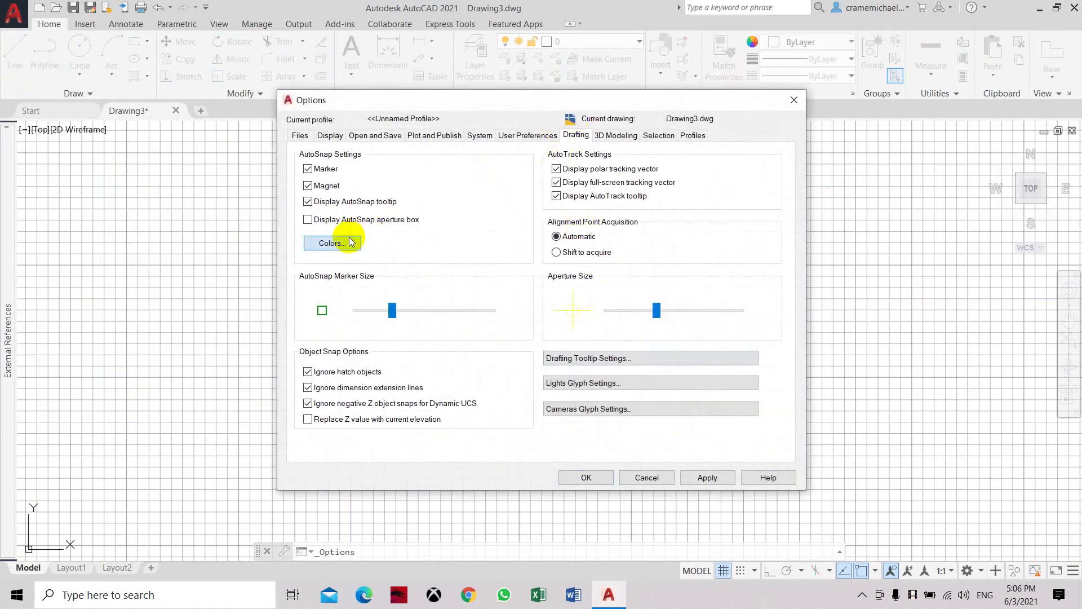
# Set the uniform background back to Black, then apply and close Options
pyautogui.click(350, 241)
pyautogui.click(520, 147)
pyautogui.click(669, 147)
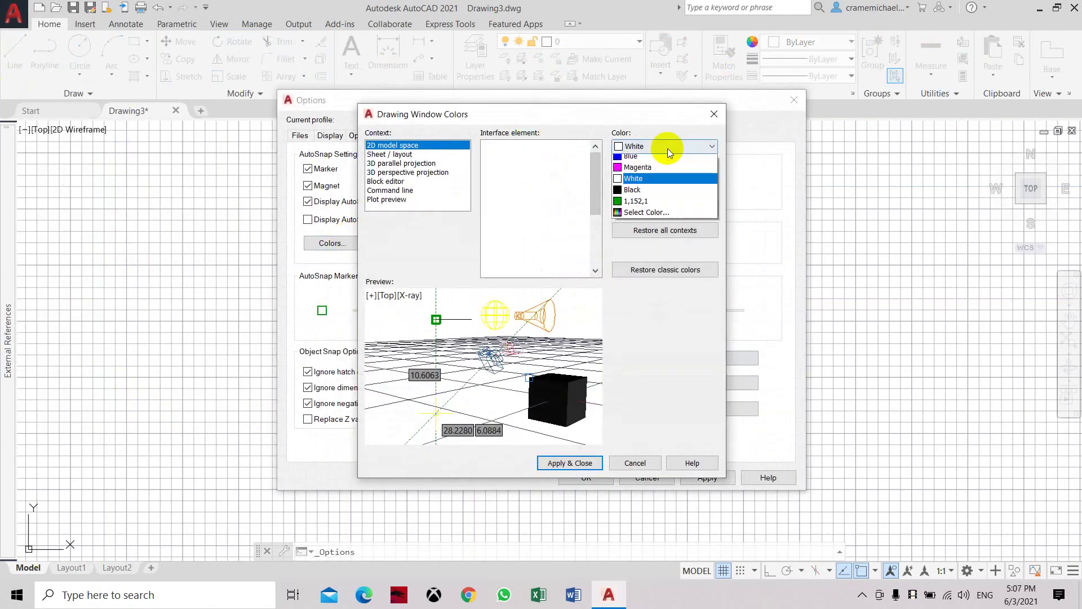
pyautogui.click(634, 241)
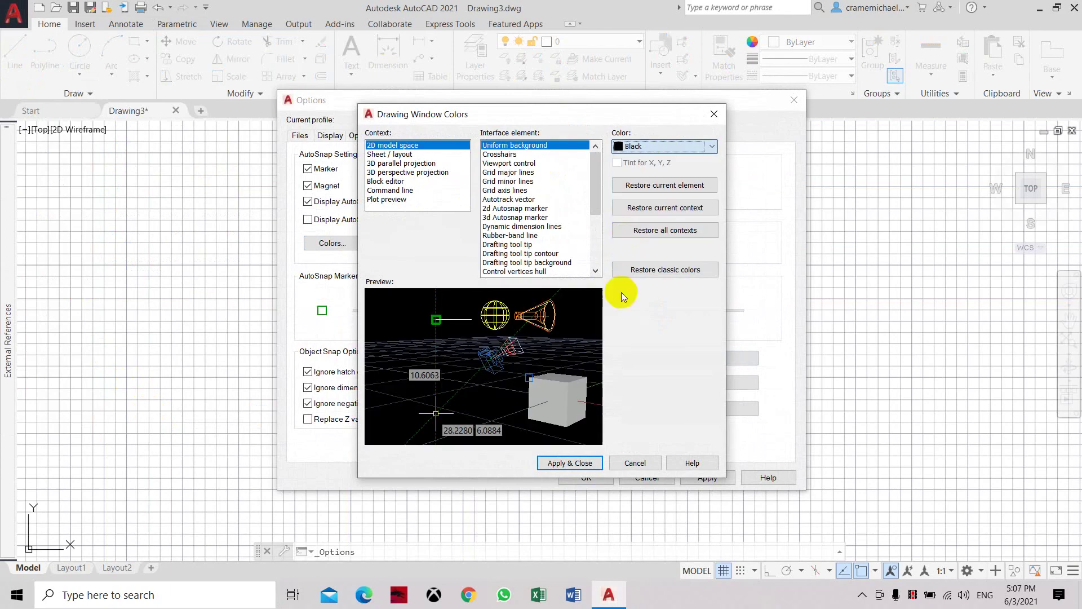
pyautogui.click(570, 463)
pyautogui.click(708, 477)
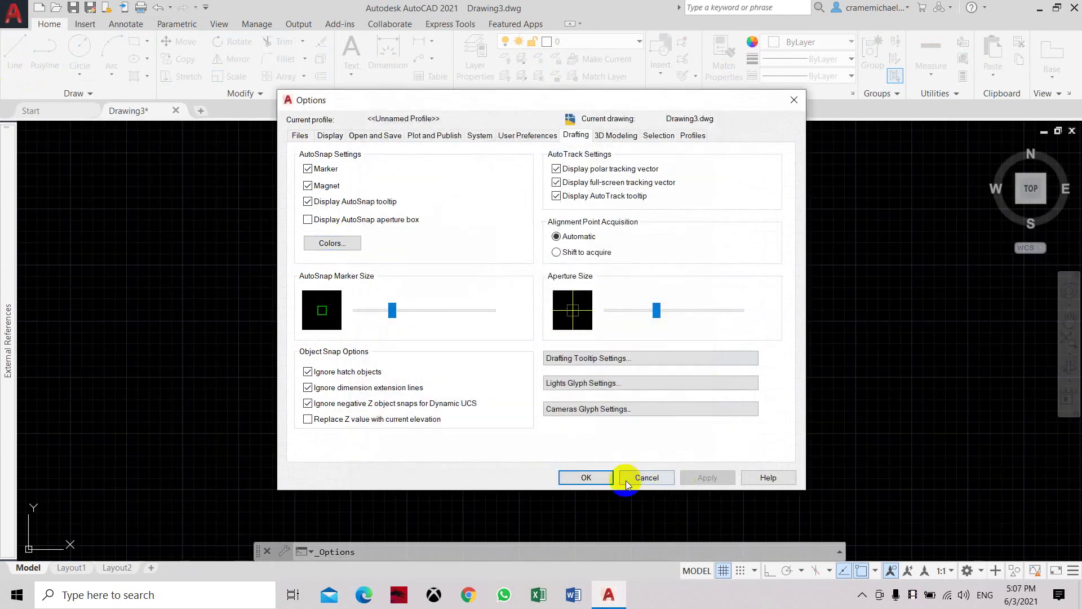
pyautogui.click(589, 477)
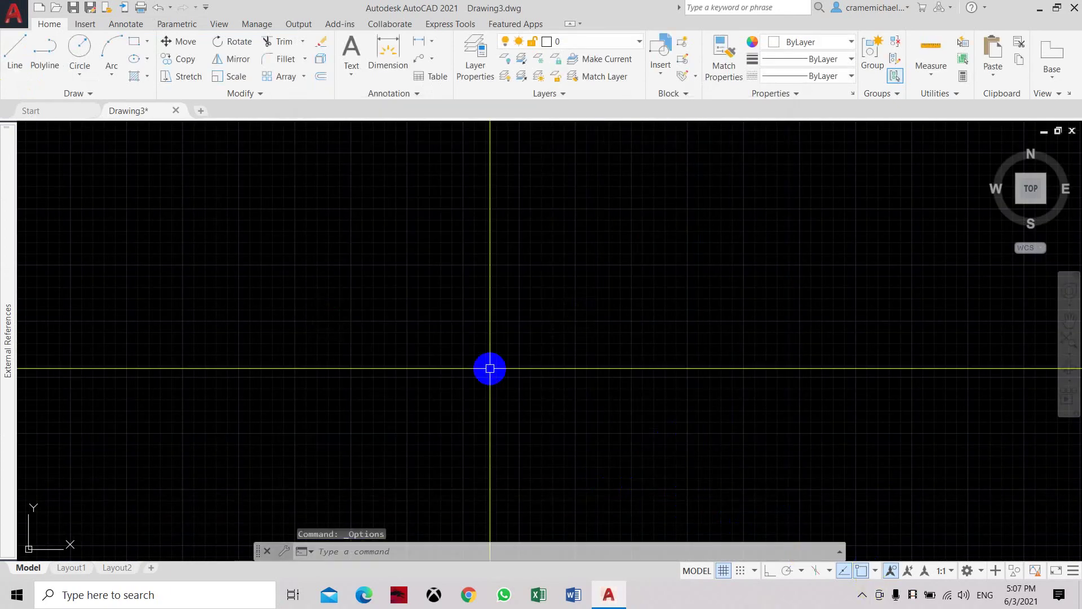